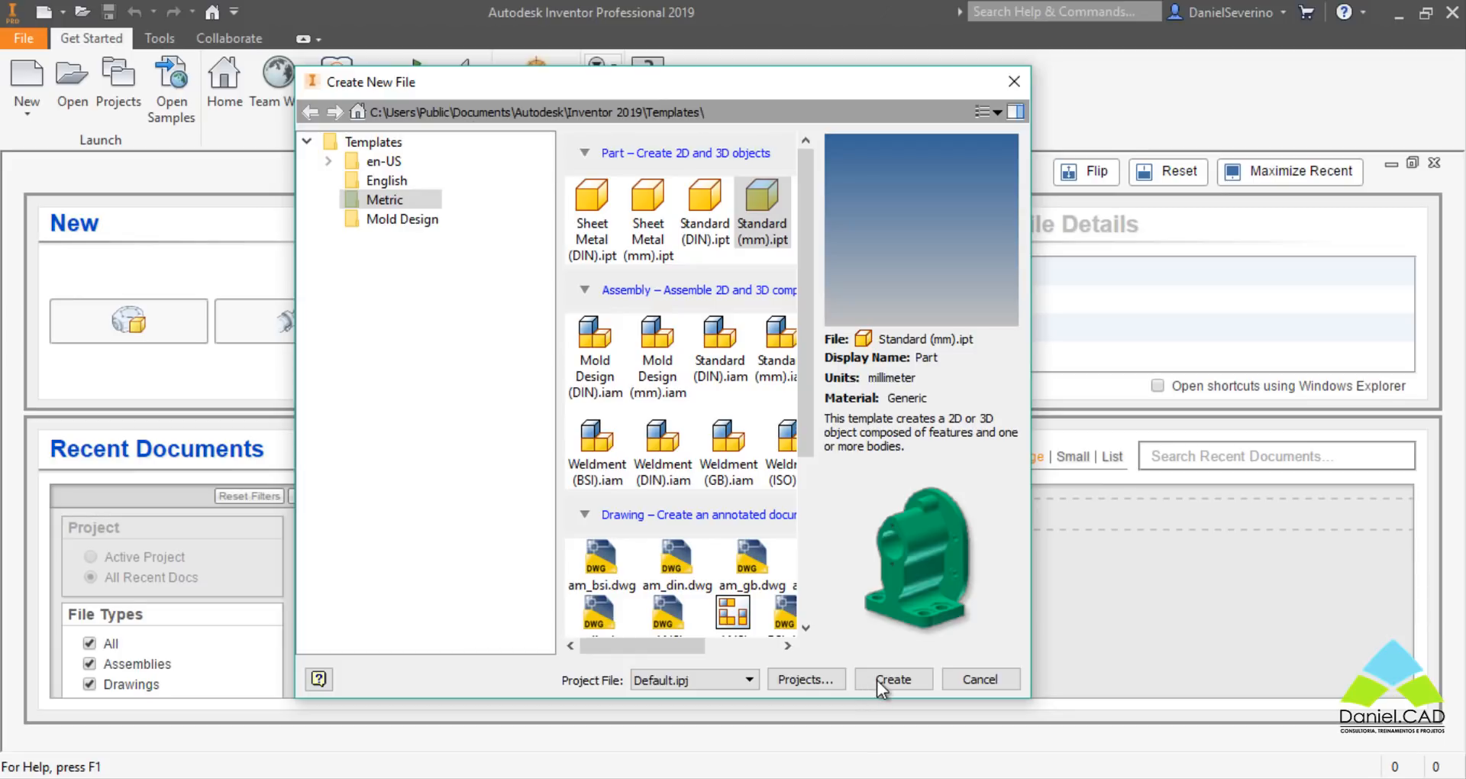
Create a new part from the Standard (mm).ipt template and start a 2D sketch on the XY plane
click(881, 682)
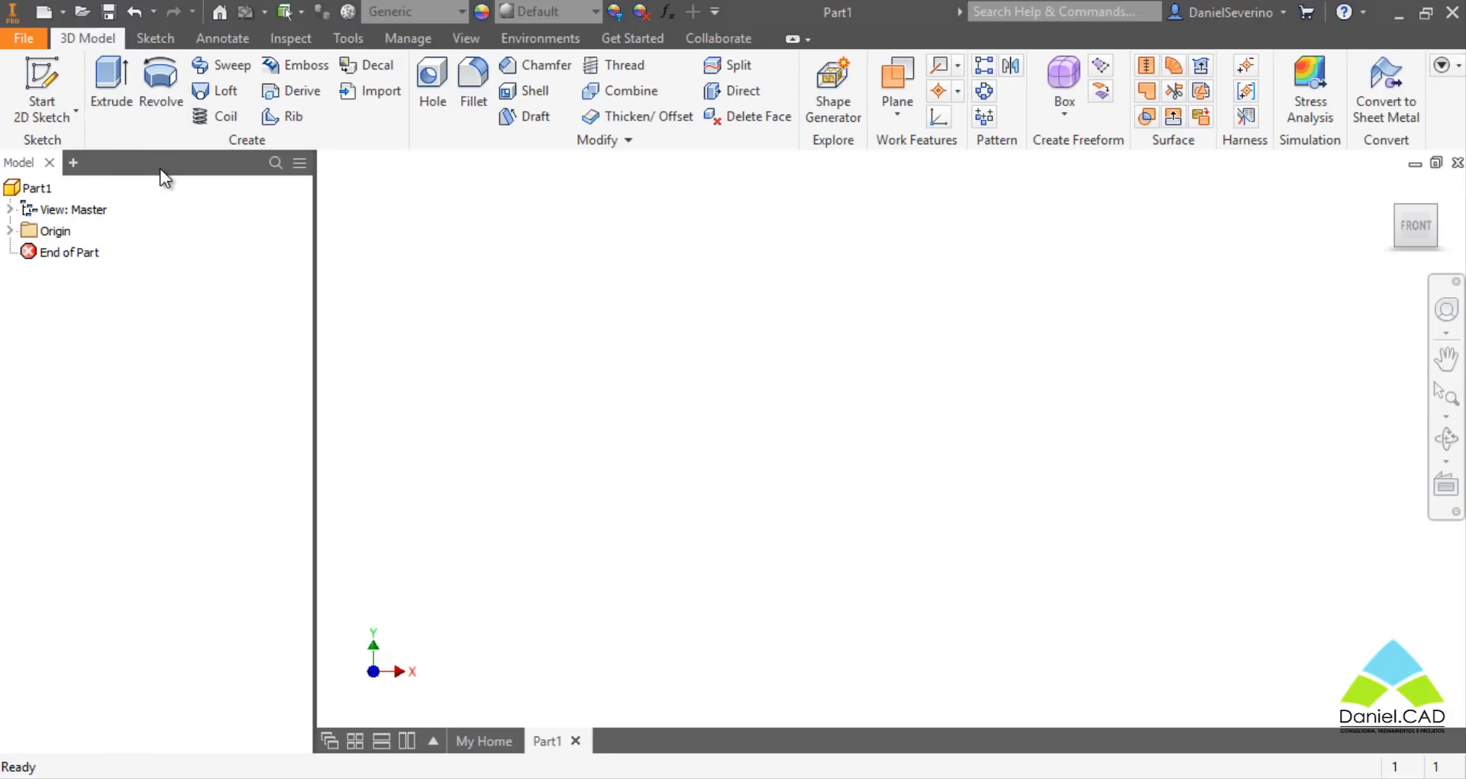
click(78, 110)
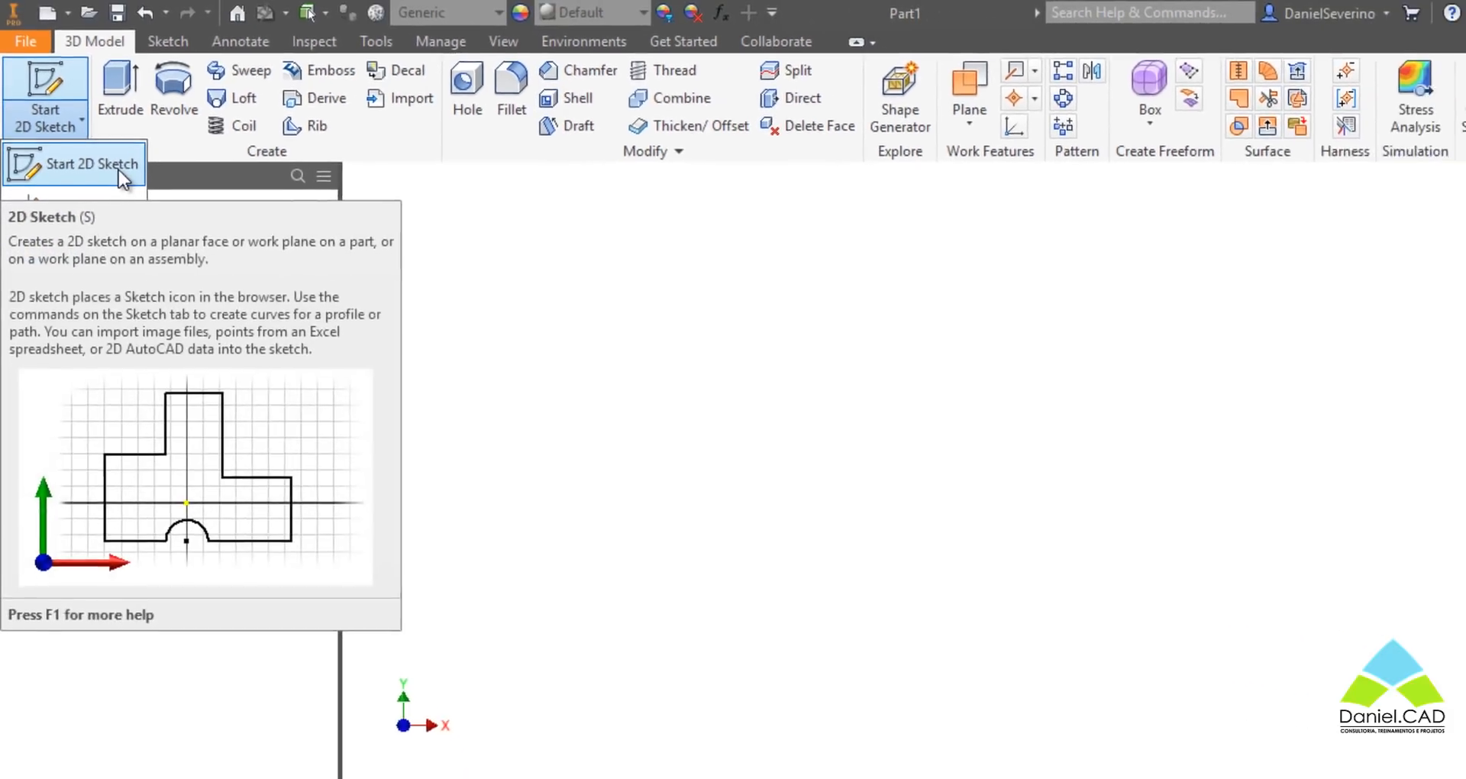
click(118, 169)
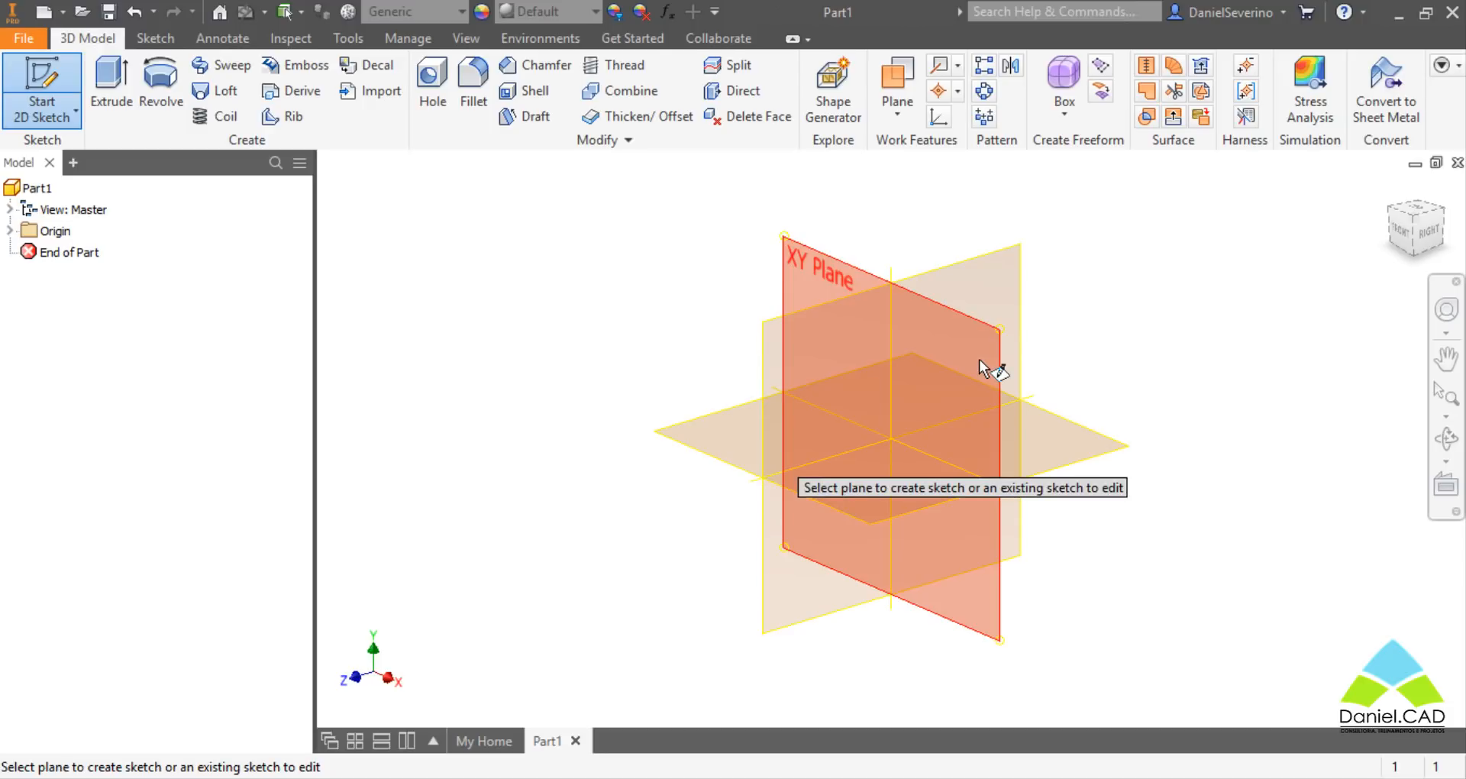
mouse_move(979, 358)
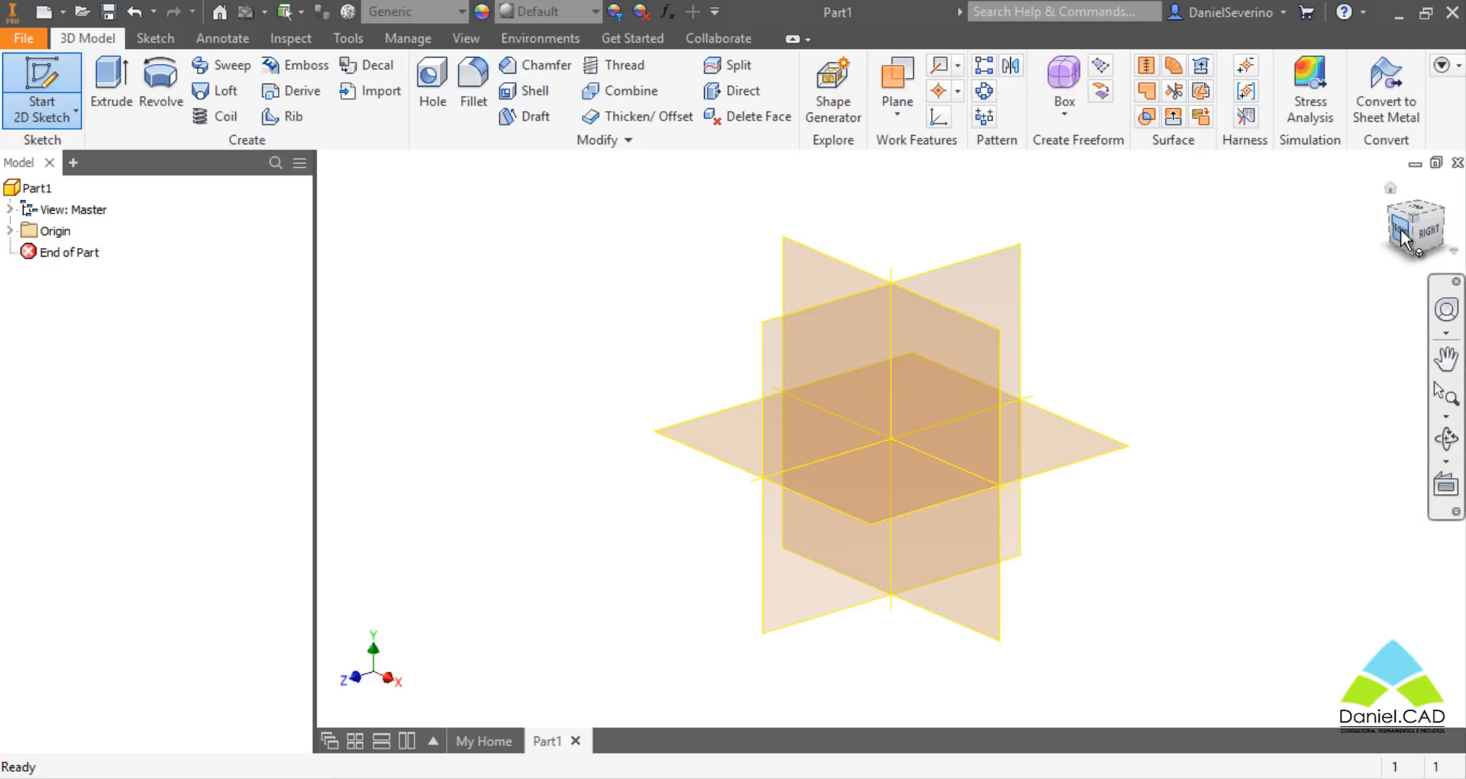
click(819, 273)
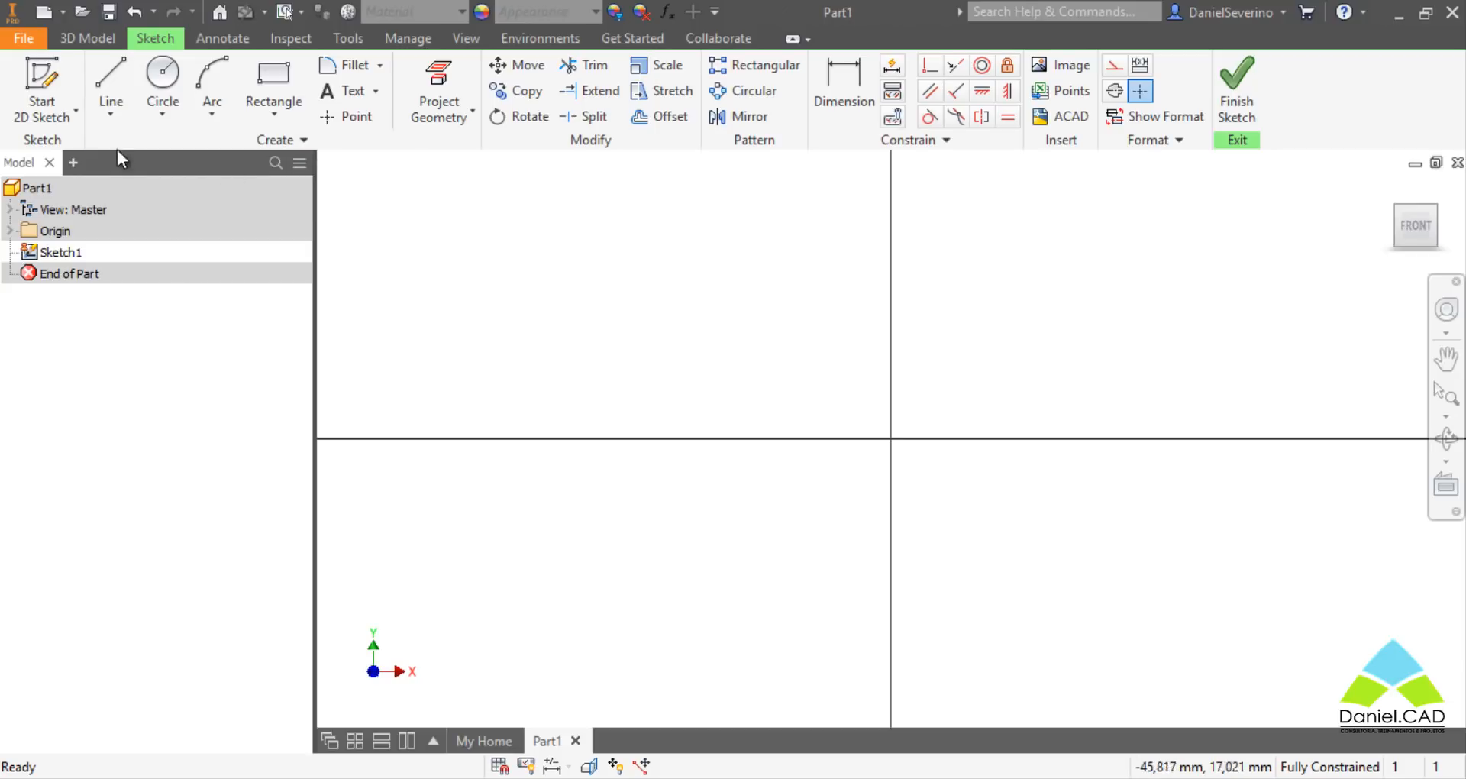
Draw a horizontal 20 mm line from the sketch origin along the positive X axis with the Line command
click(116, 123)
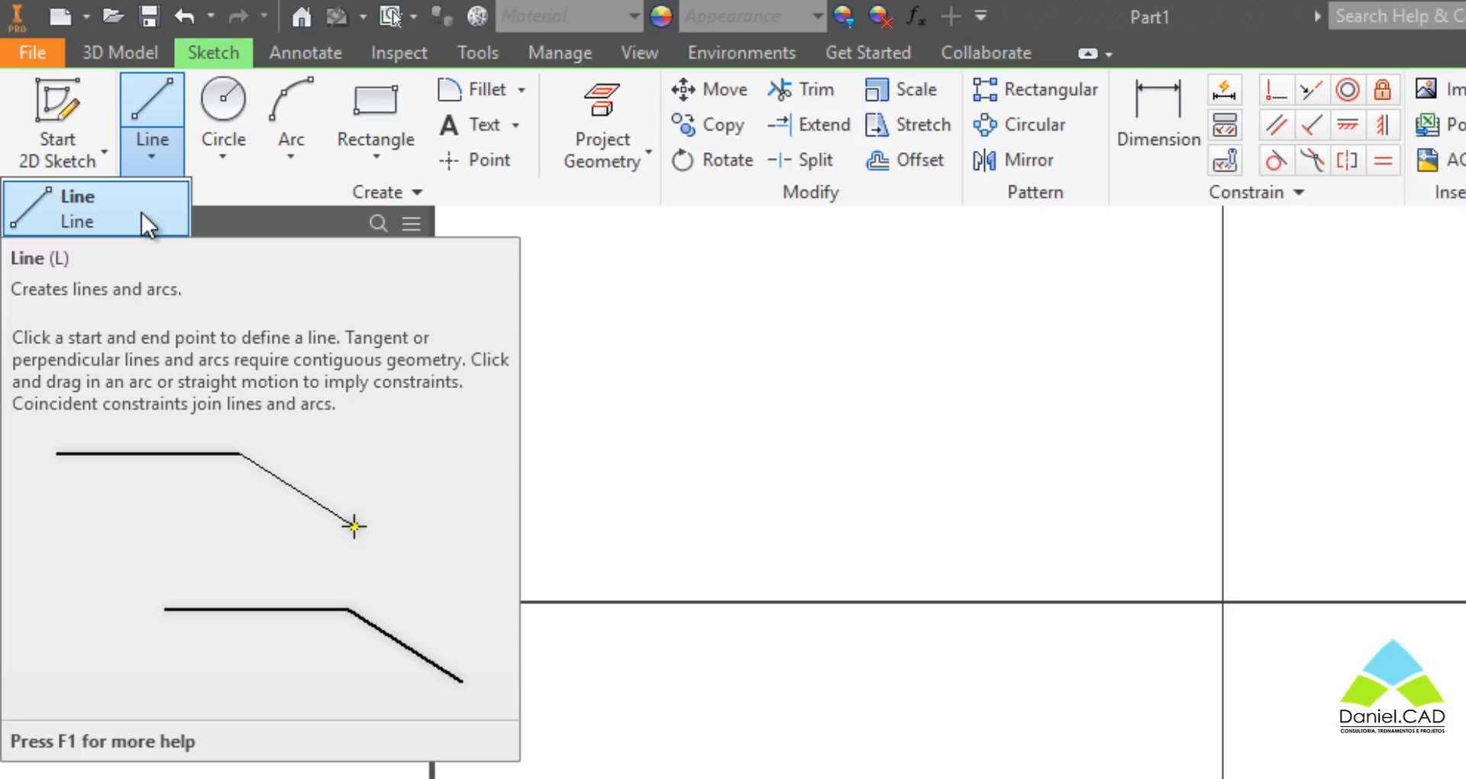
click(140, 213)
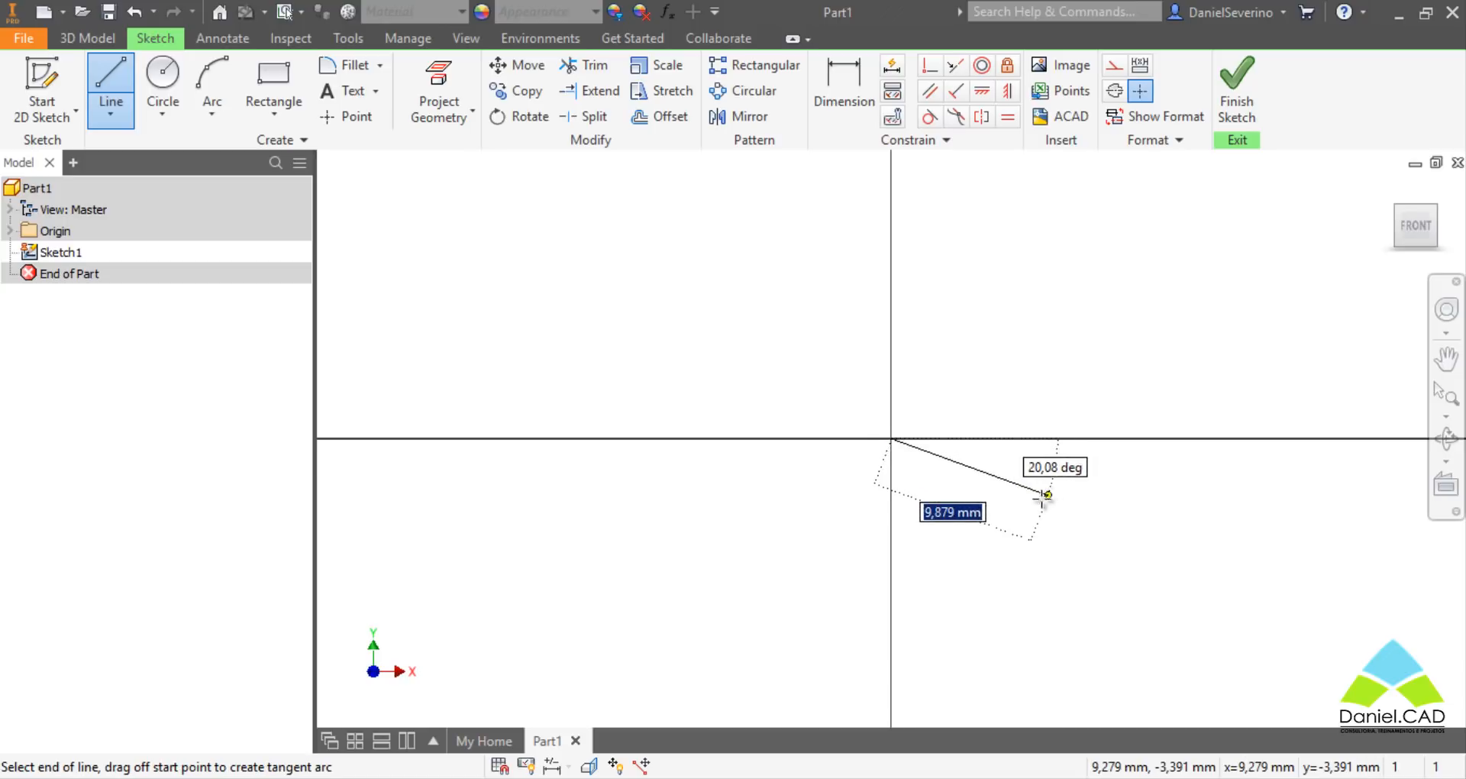
middle_drag(1044, 484, 782, 582)
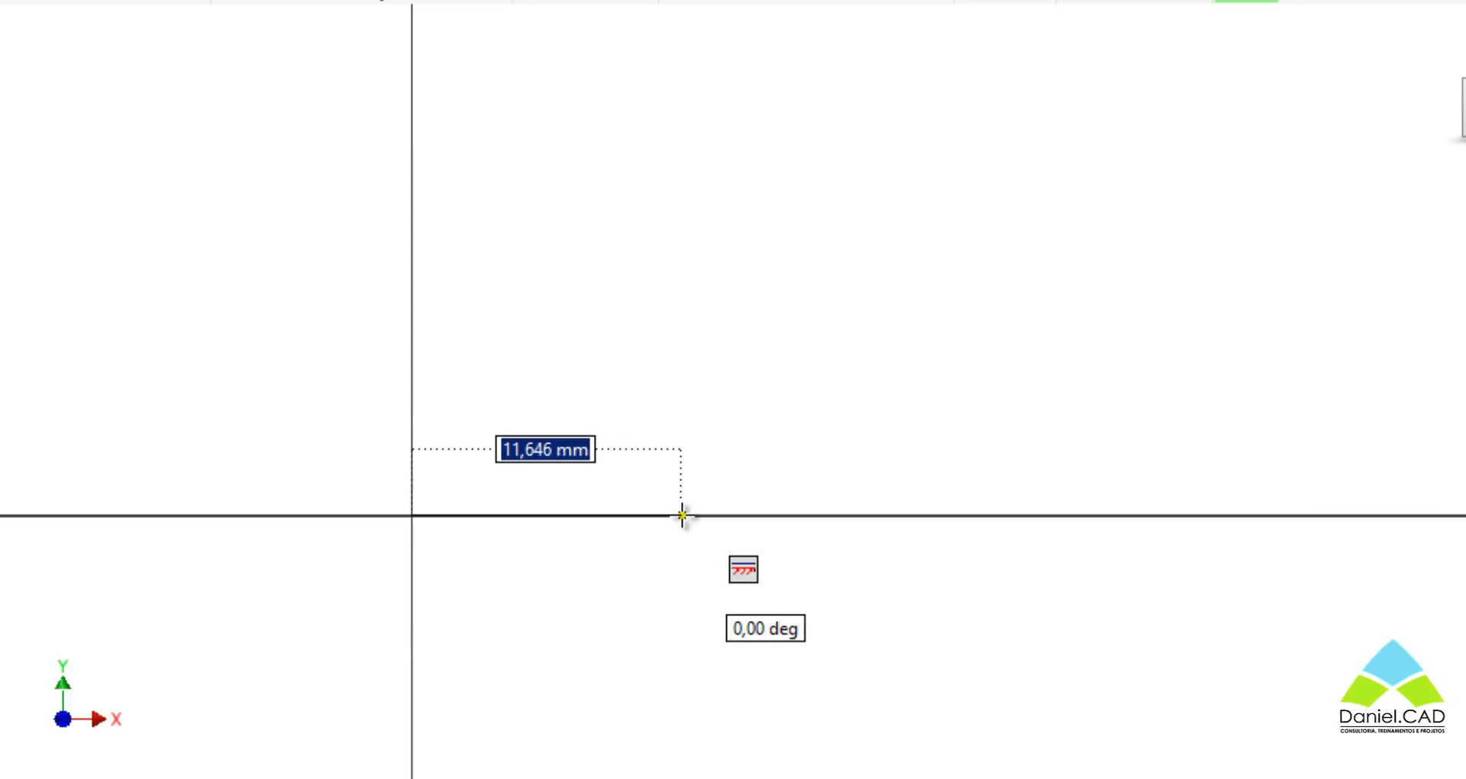
text(20)
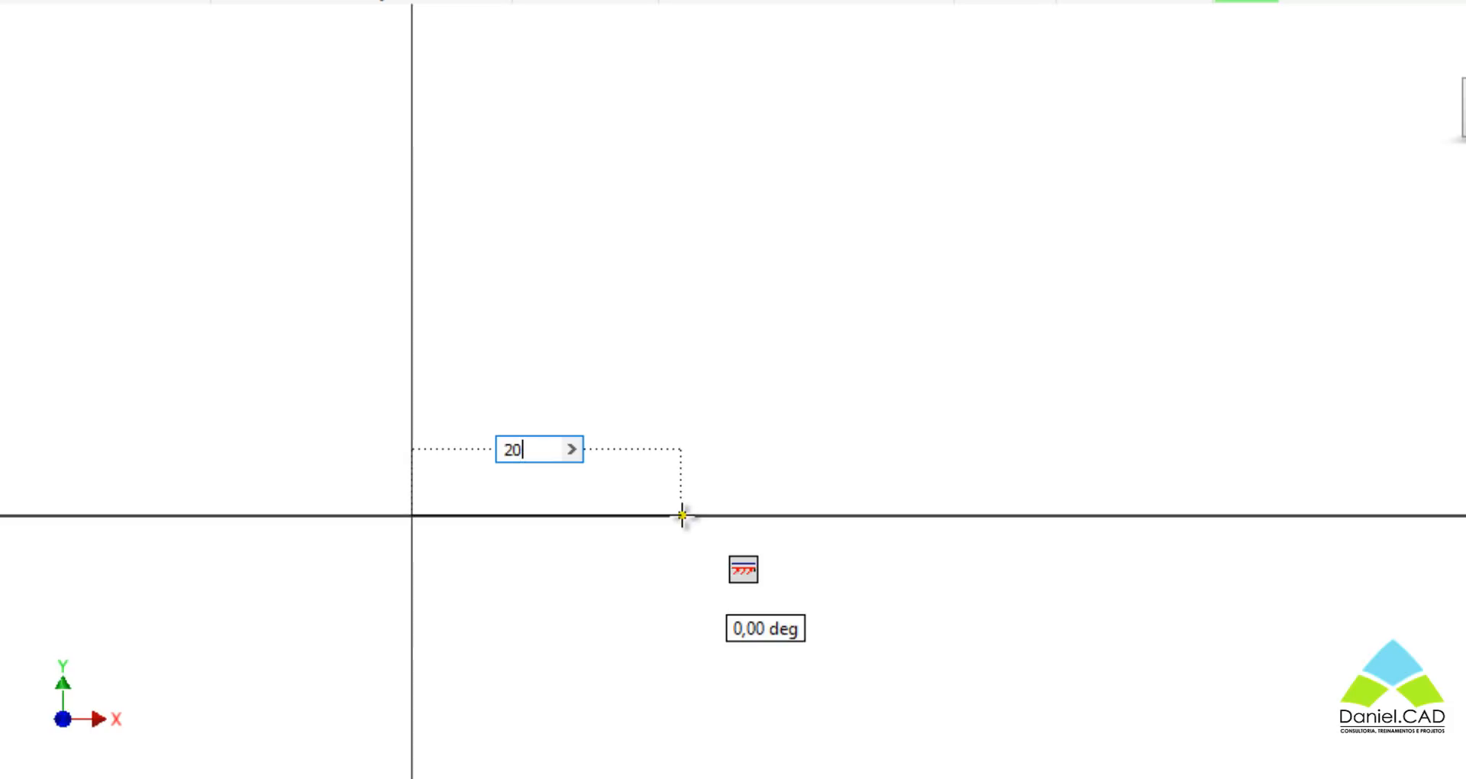
key(Tab)
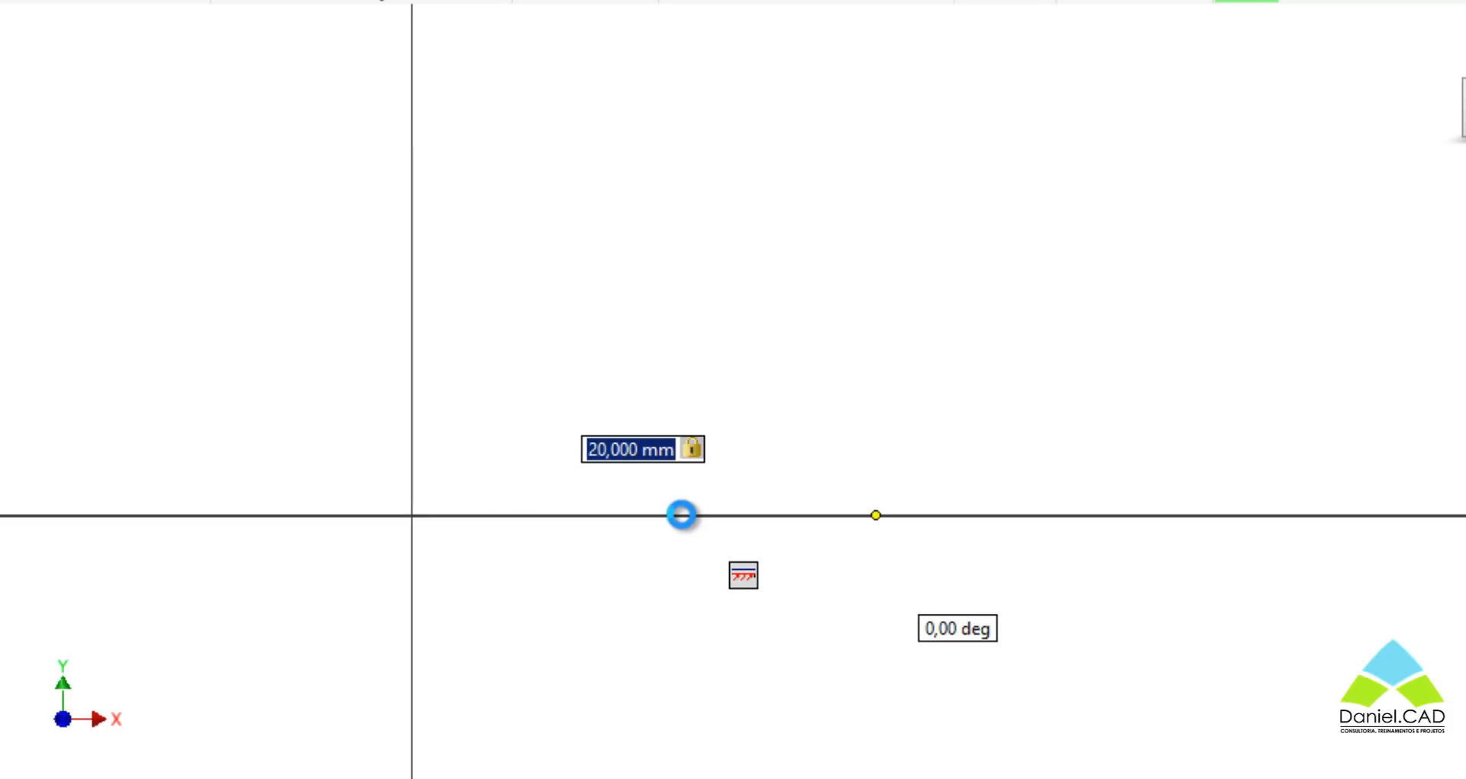
key(Return)
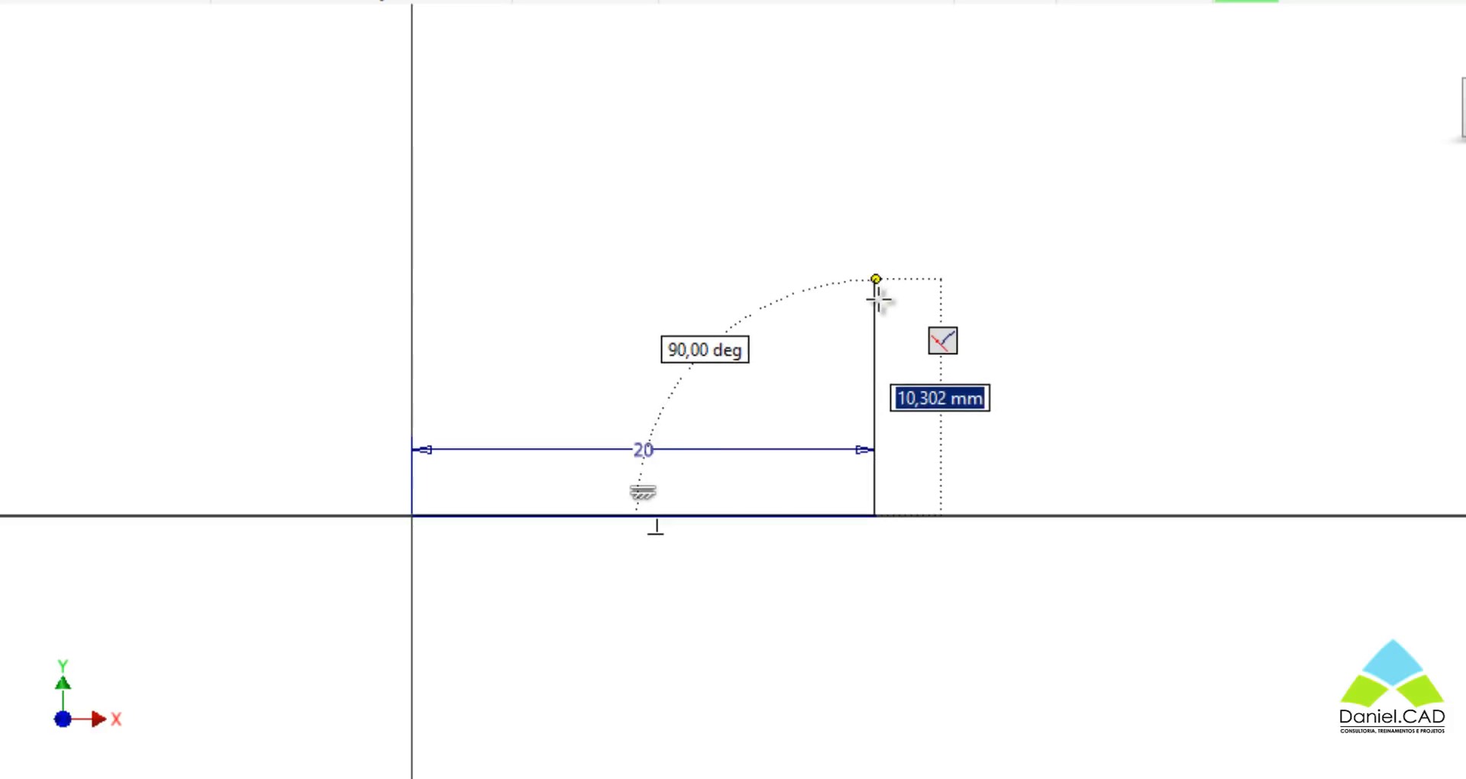
Continue the line chain with a 10 mm vertical segment upward and an 8 mm horizontal segment to the right
text(10)
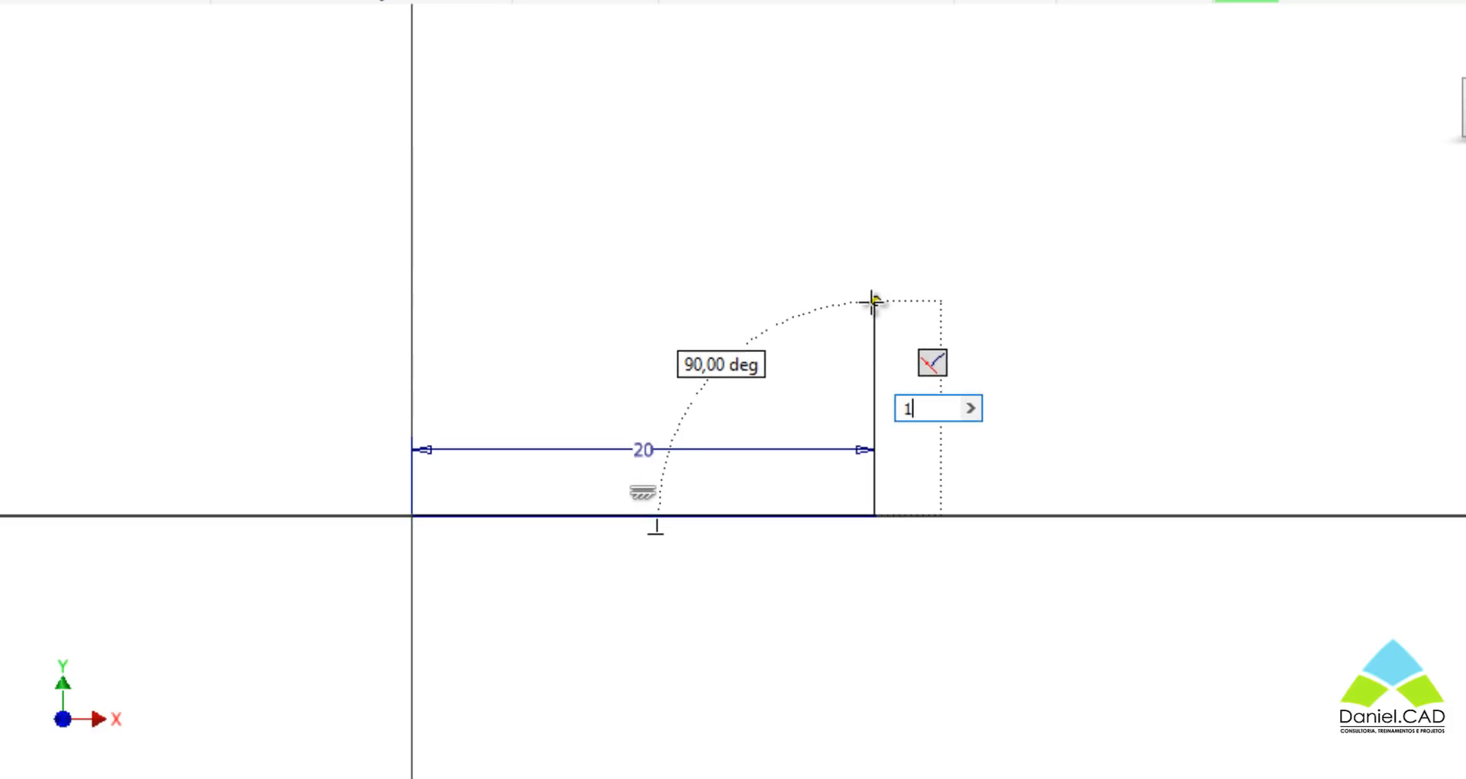
key(Return)
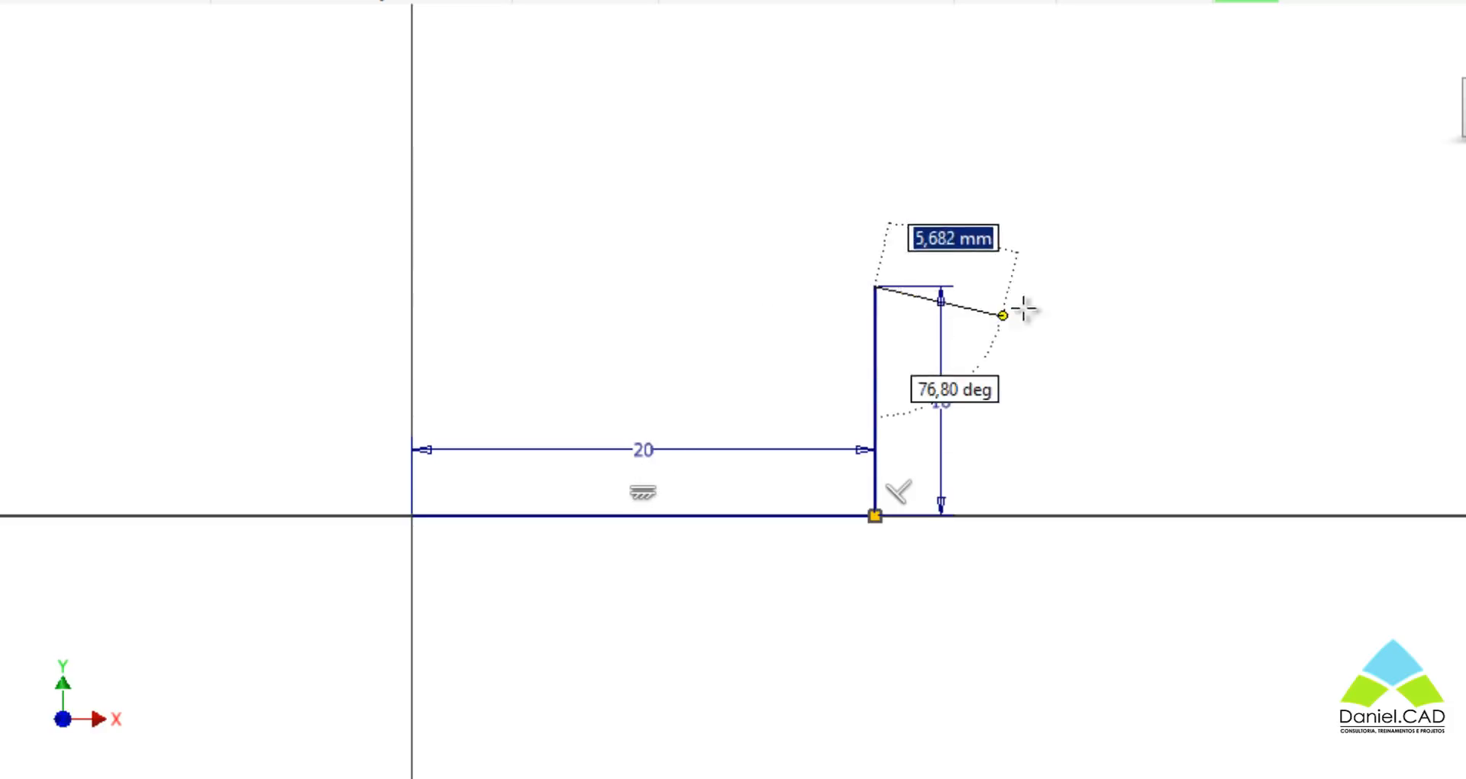
text(8)
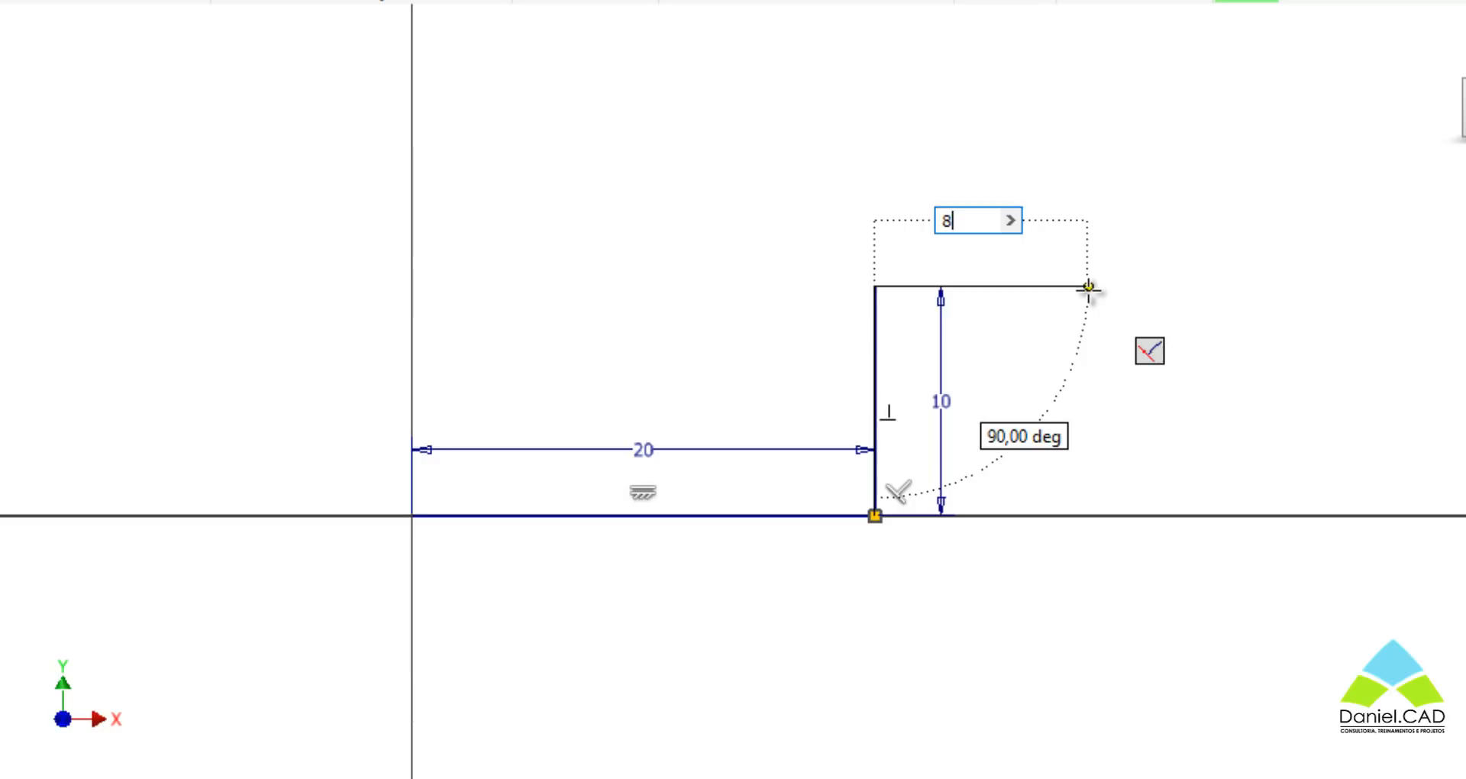
key(Return)
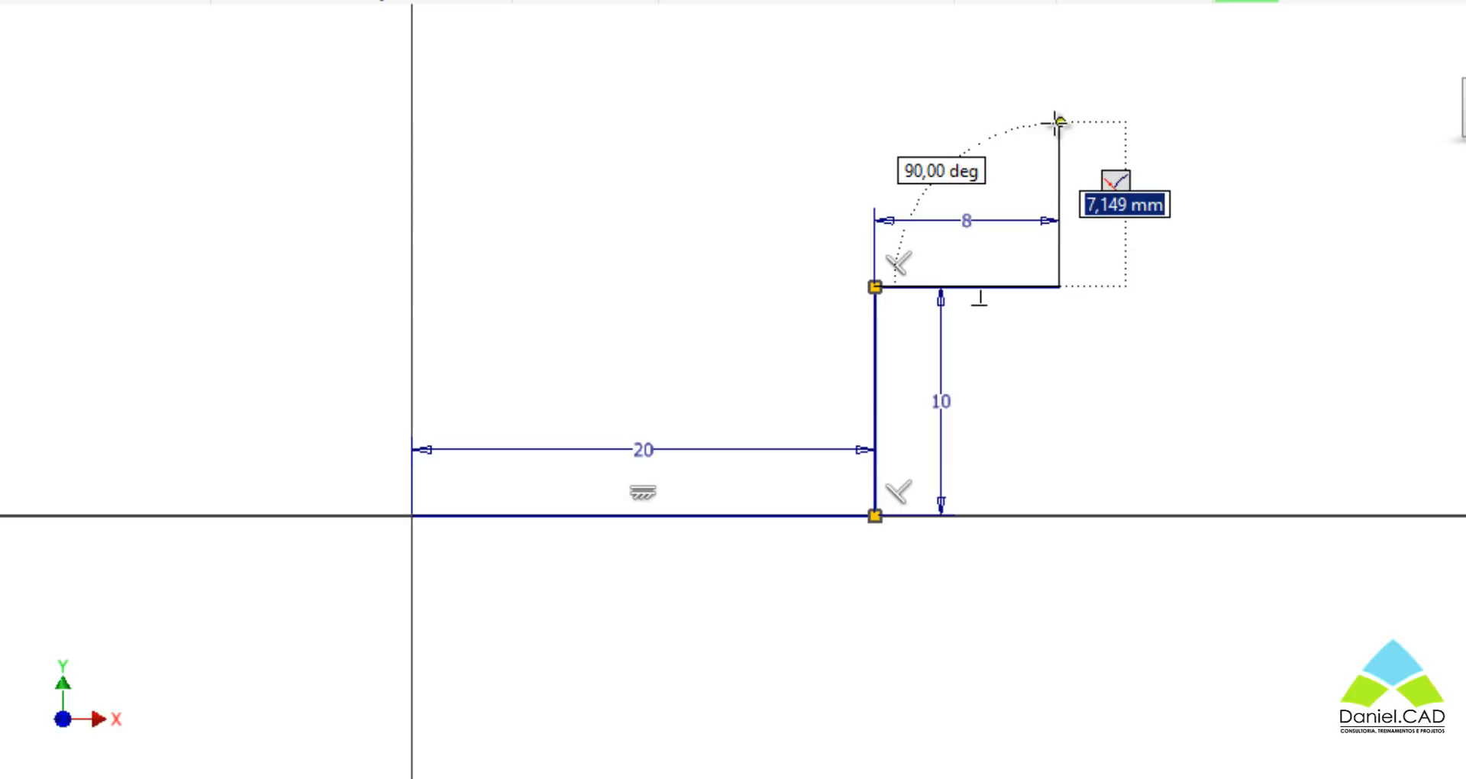
Add a 6.86 mm vertical segment upward and an 18.94 mm horizontal segment to the left, ending the line chain
text(6)
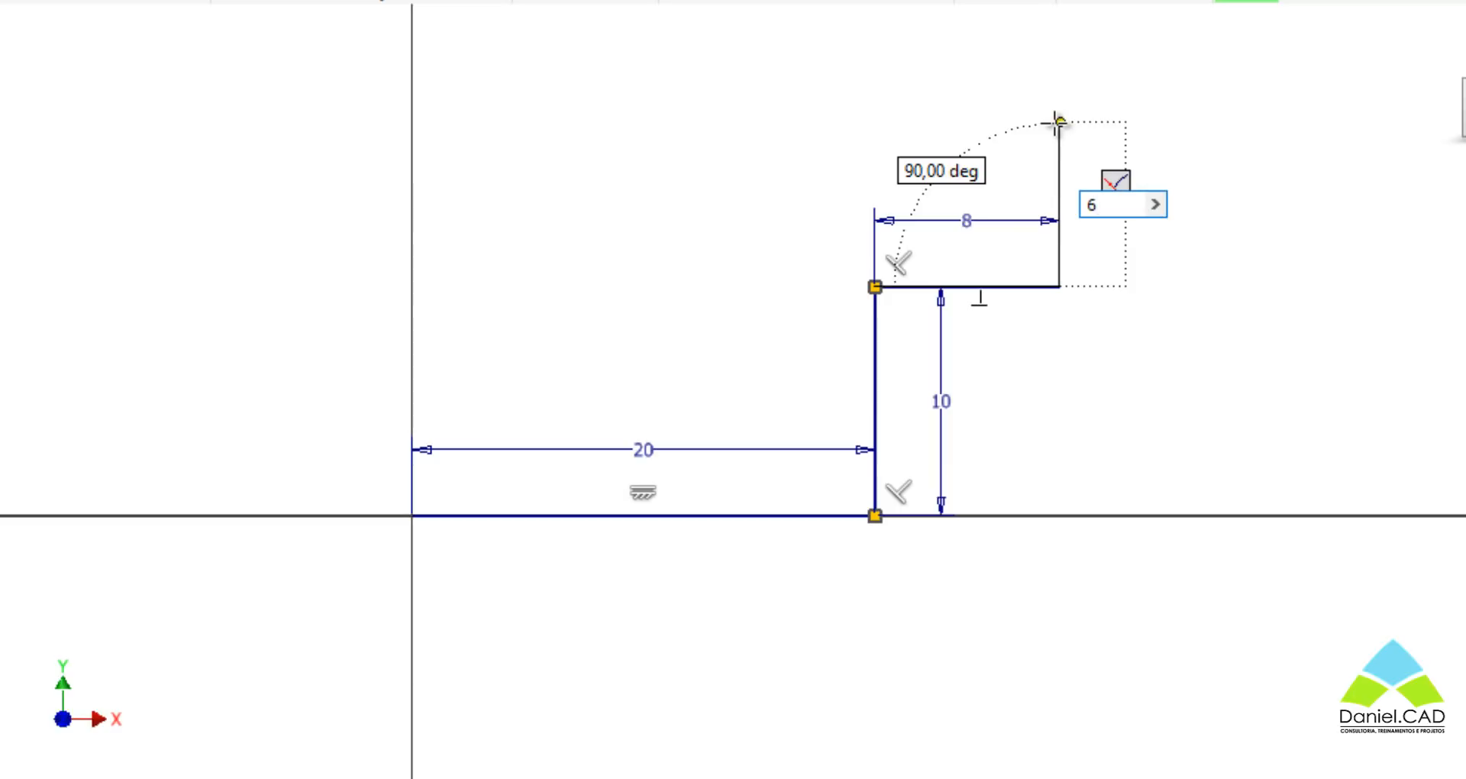
text(.86)
key(Return)
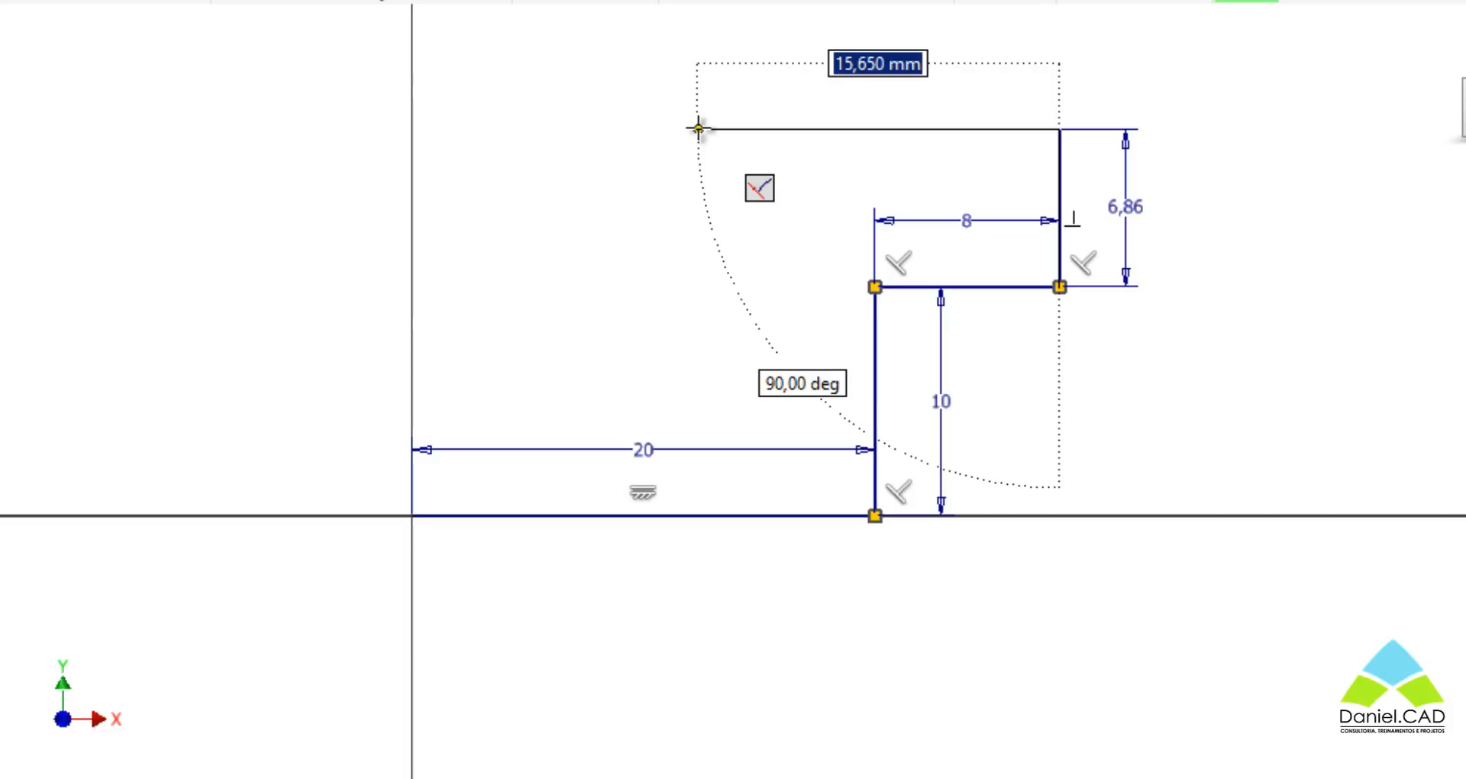
text(18,)
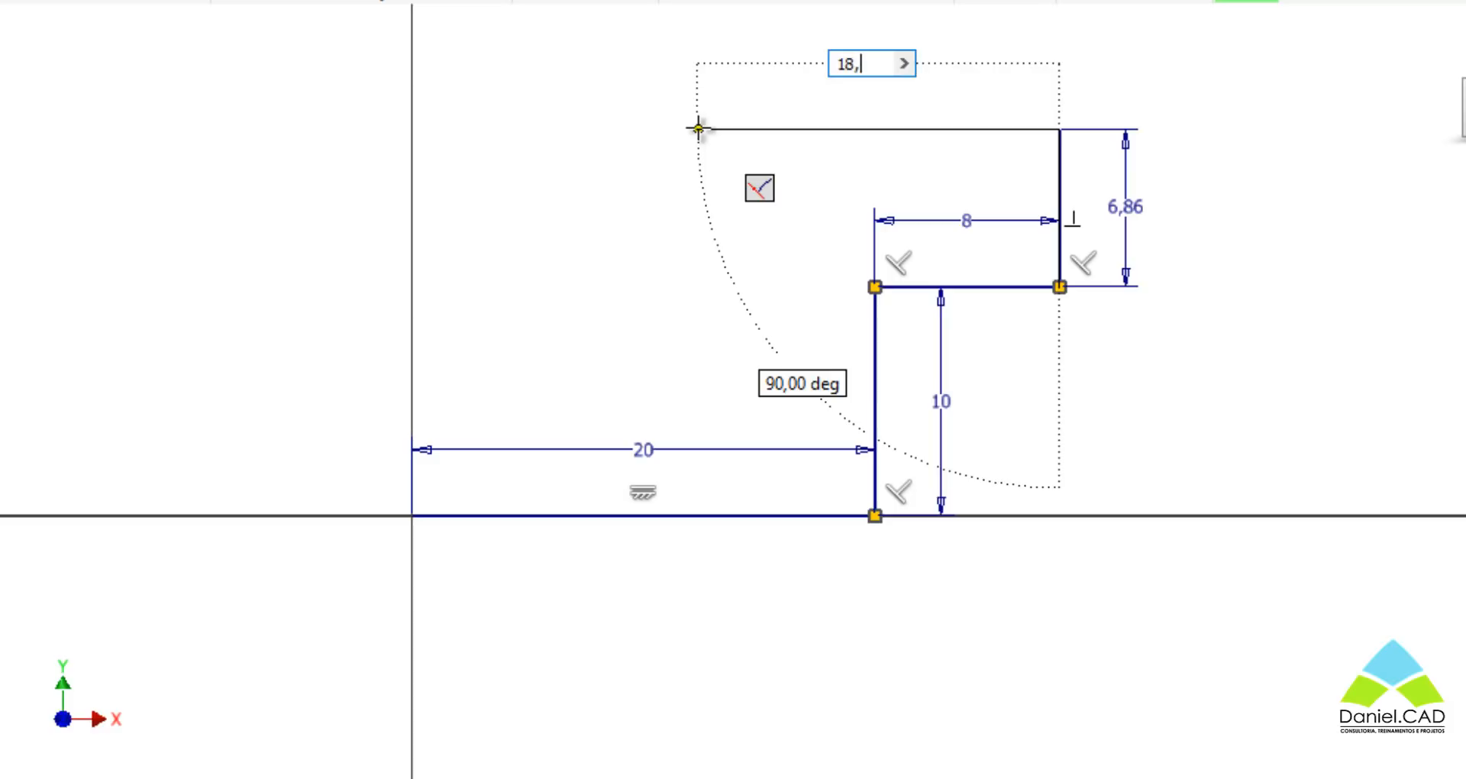
text(94)
key(Return)
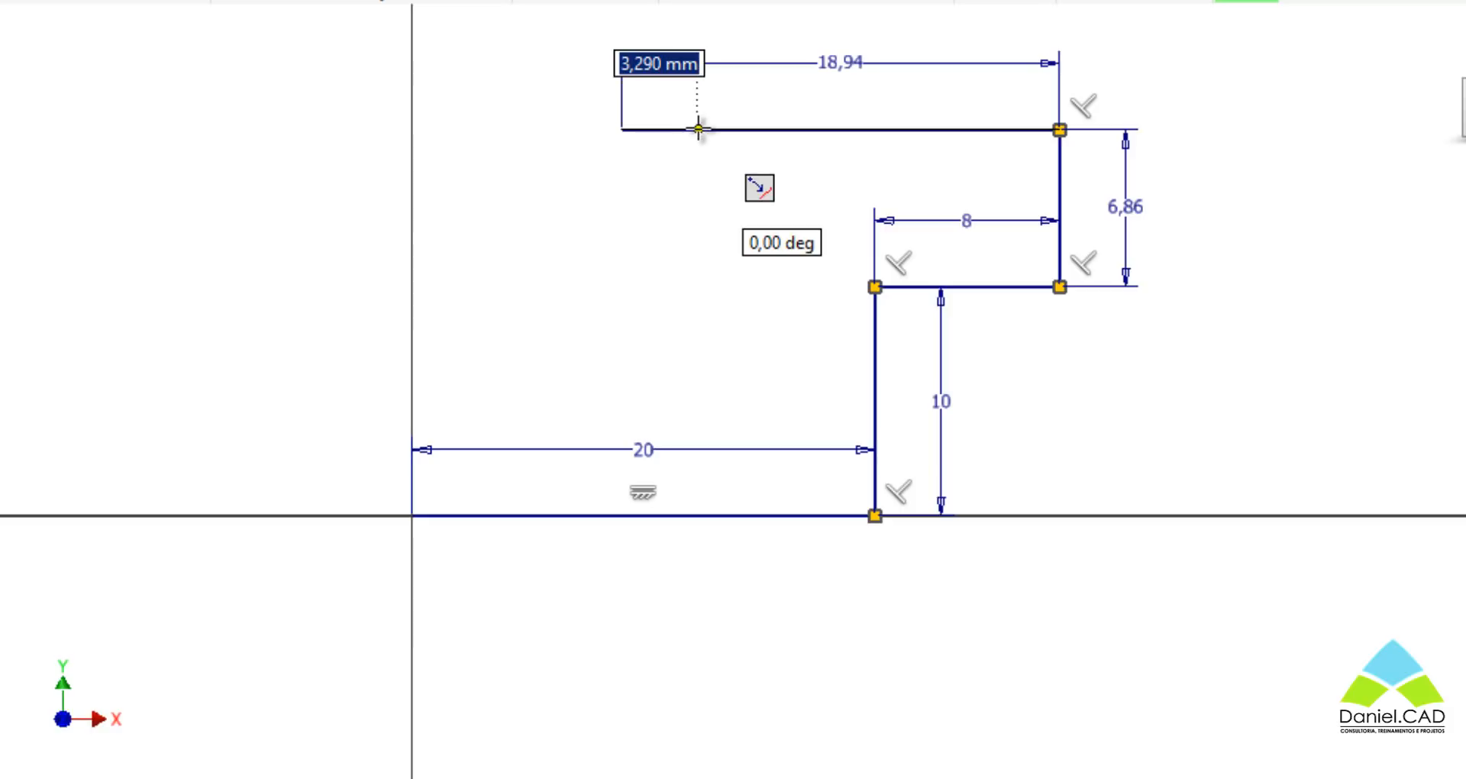
key(Escape)
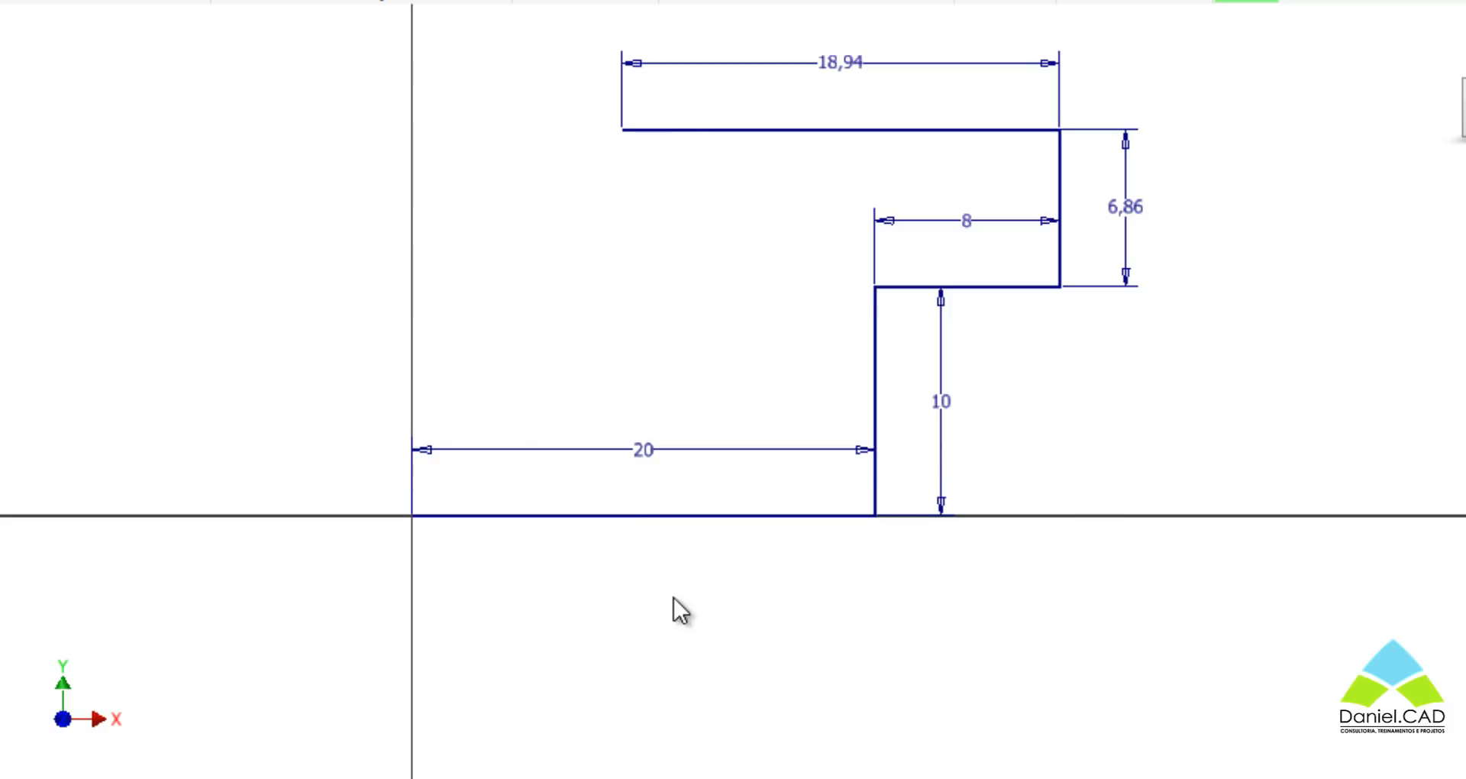
Set the length dimension of the profile's base line to 22 mm
double_click(646, 456)
text(22)
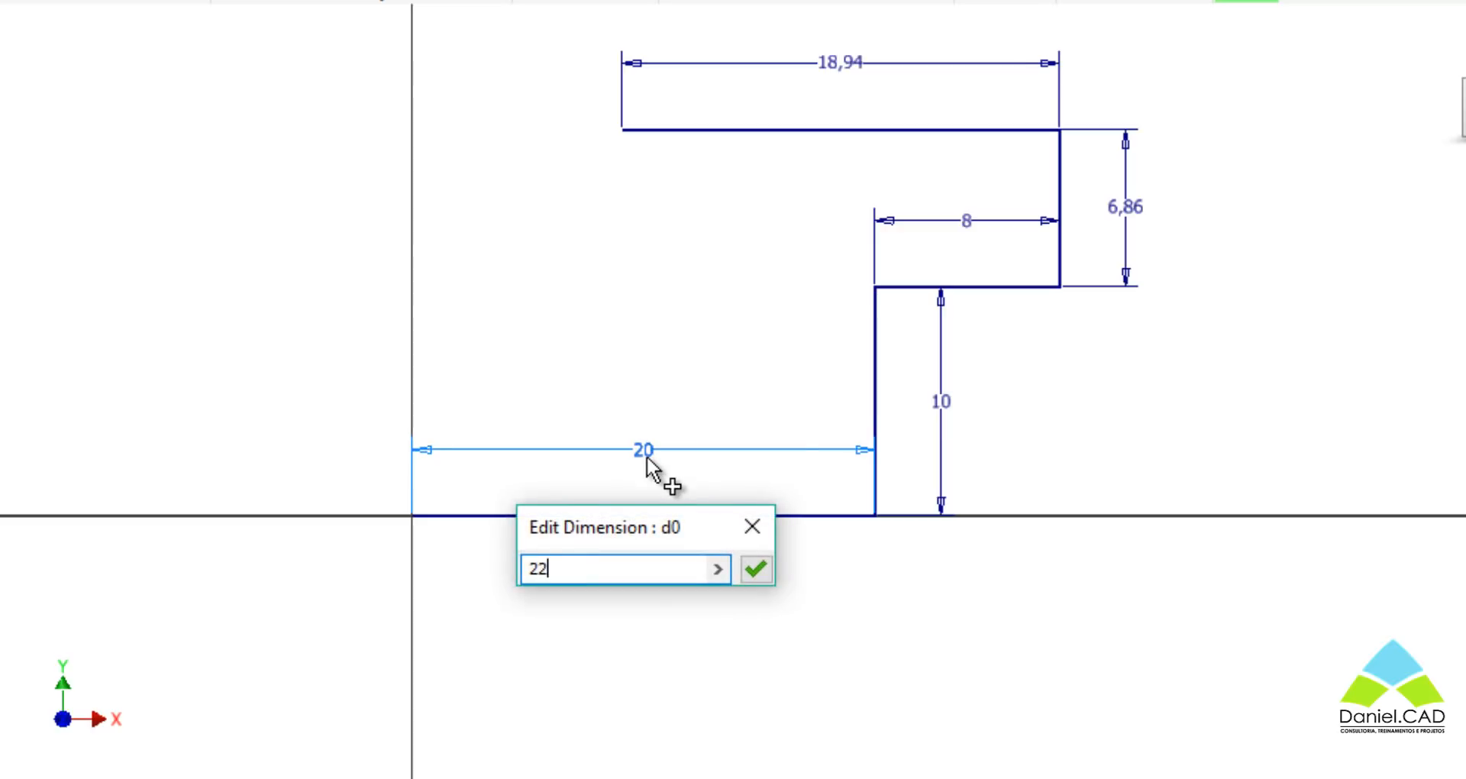
key(Return)
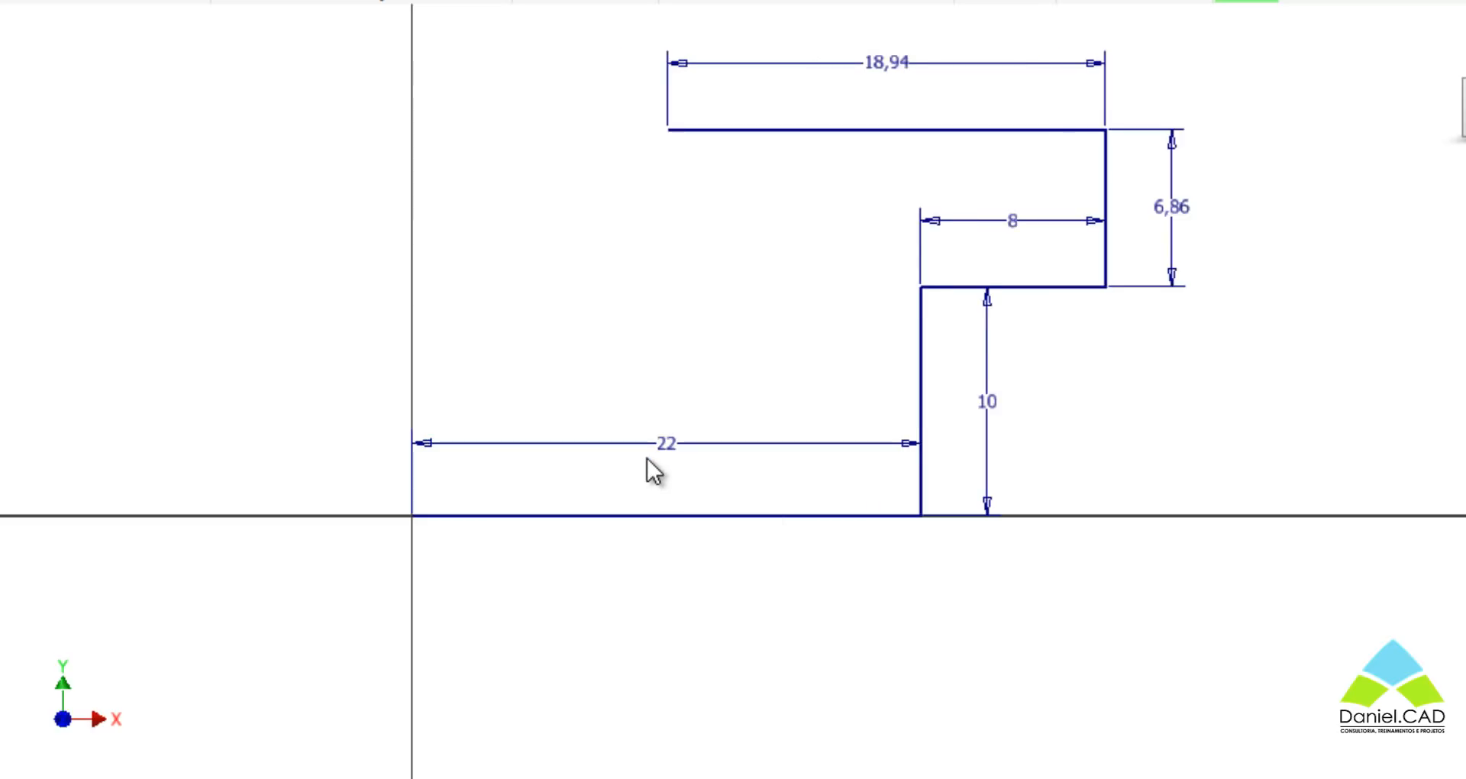
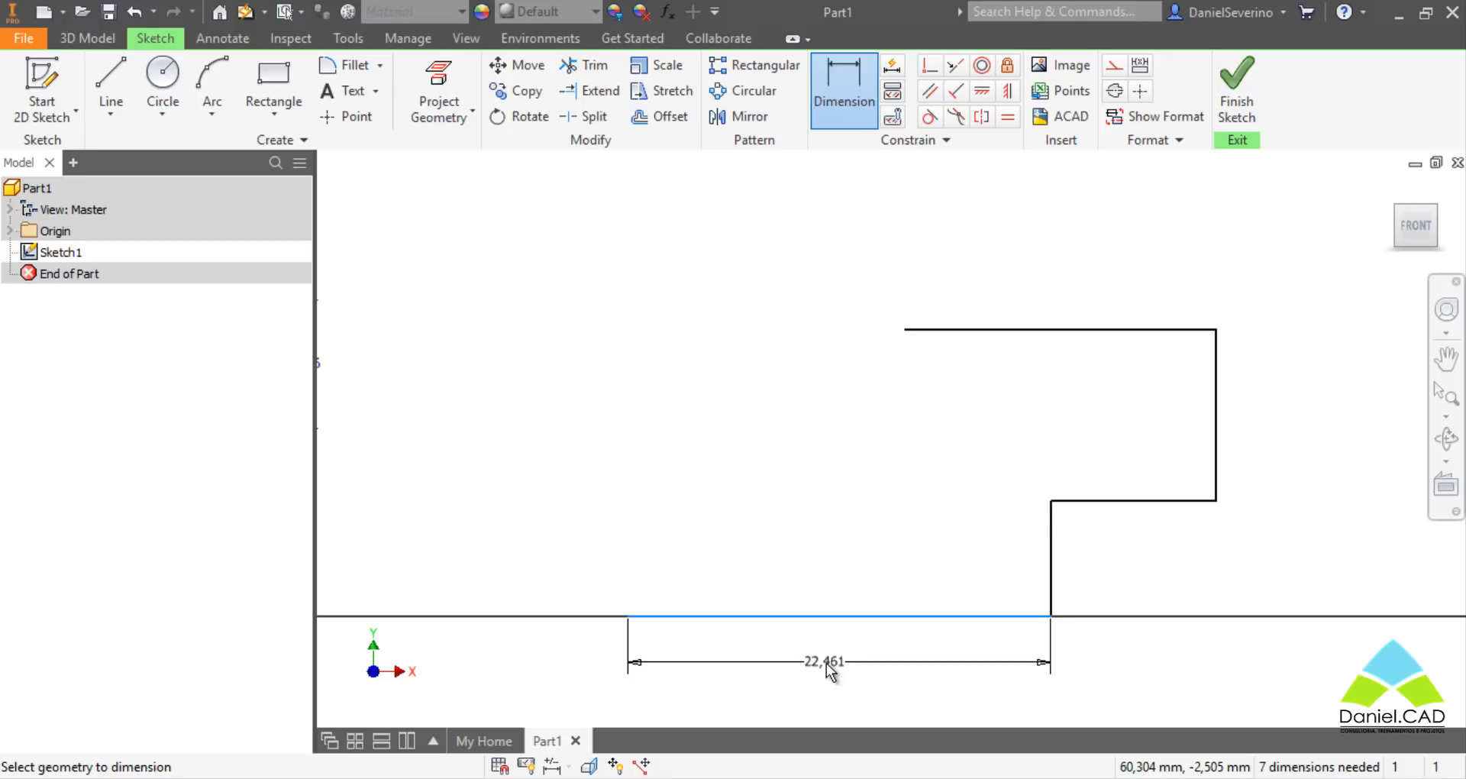
Dimension the base line of the second, undimensioned profile and set its length to 20 mm
click(823, 662)
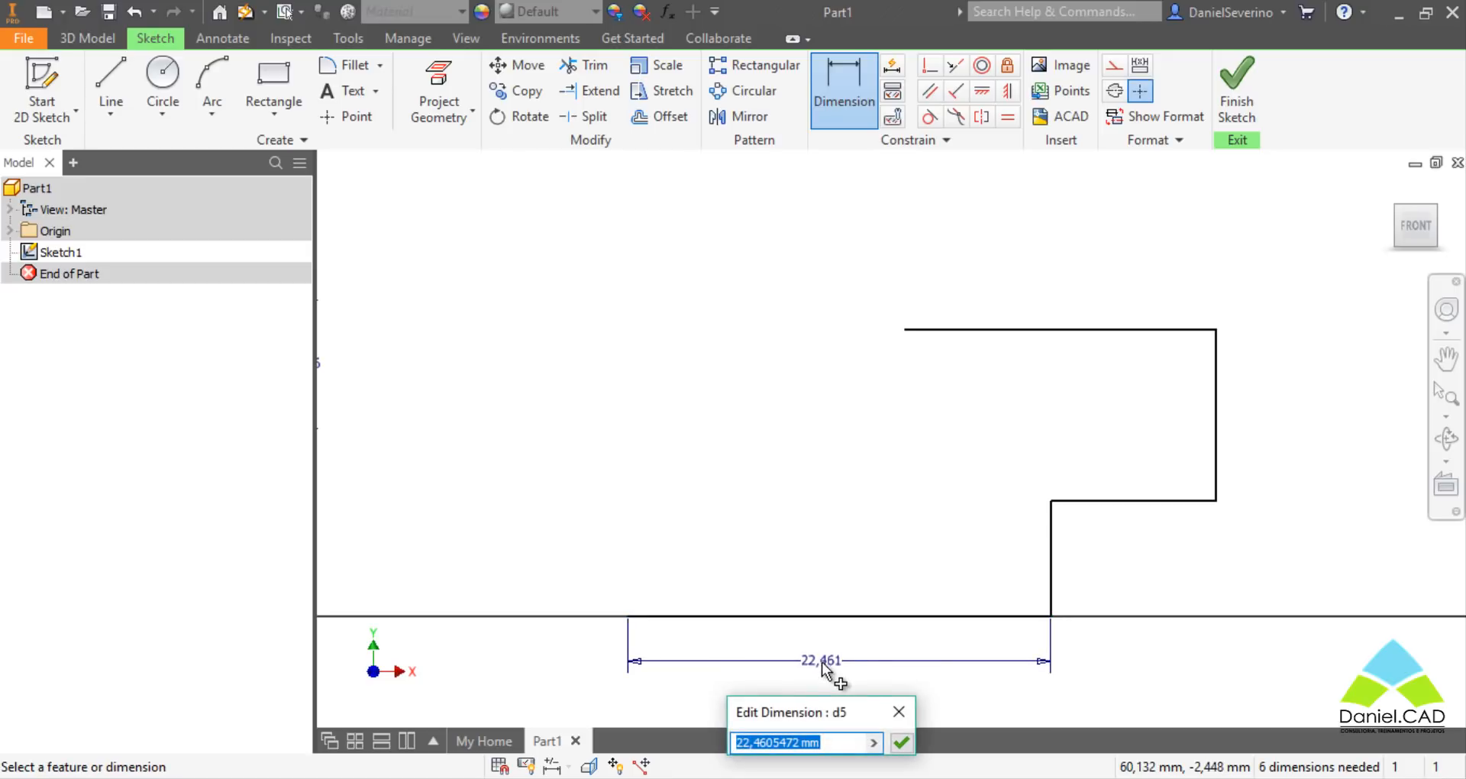
drag(822, 703, 830, 443)
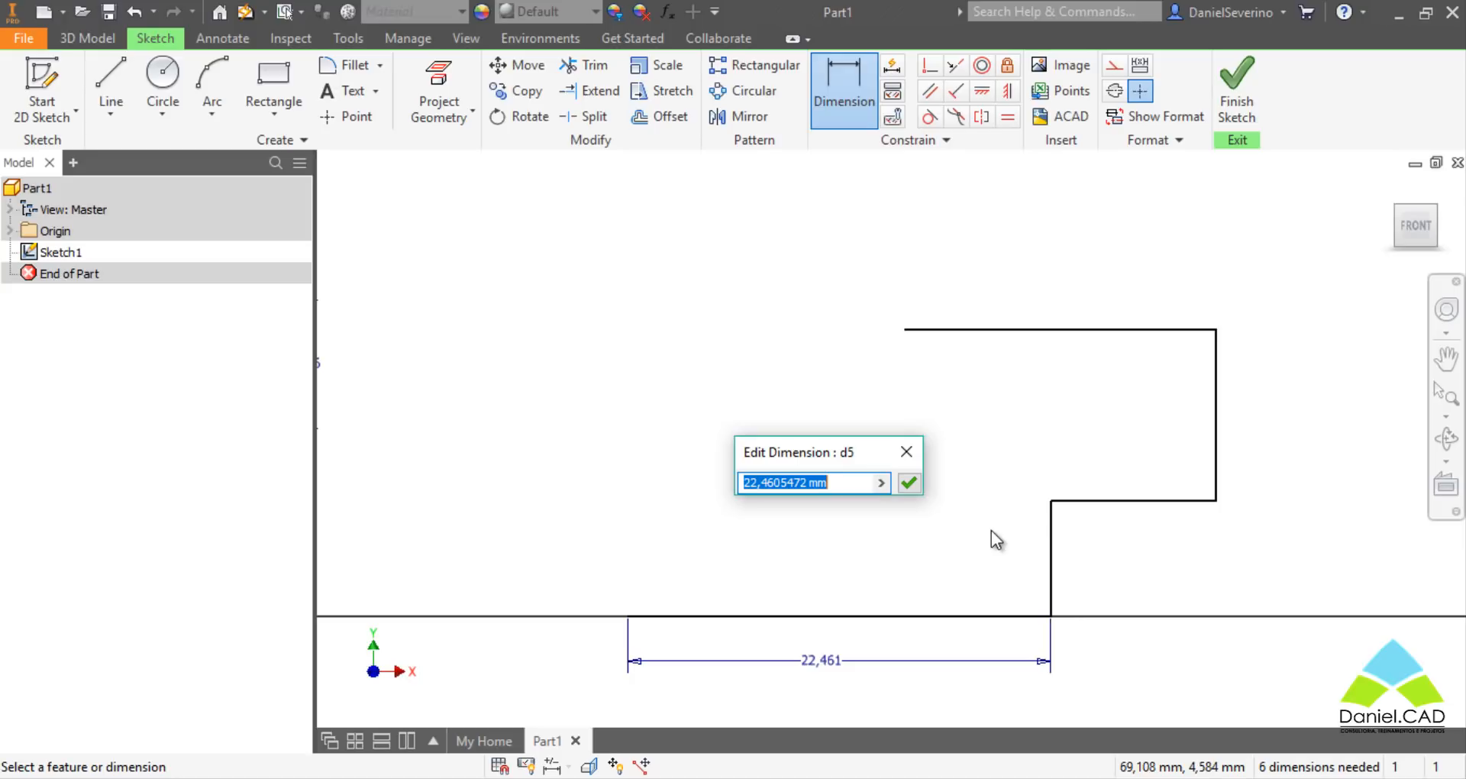
text(20)
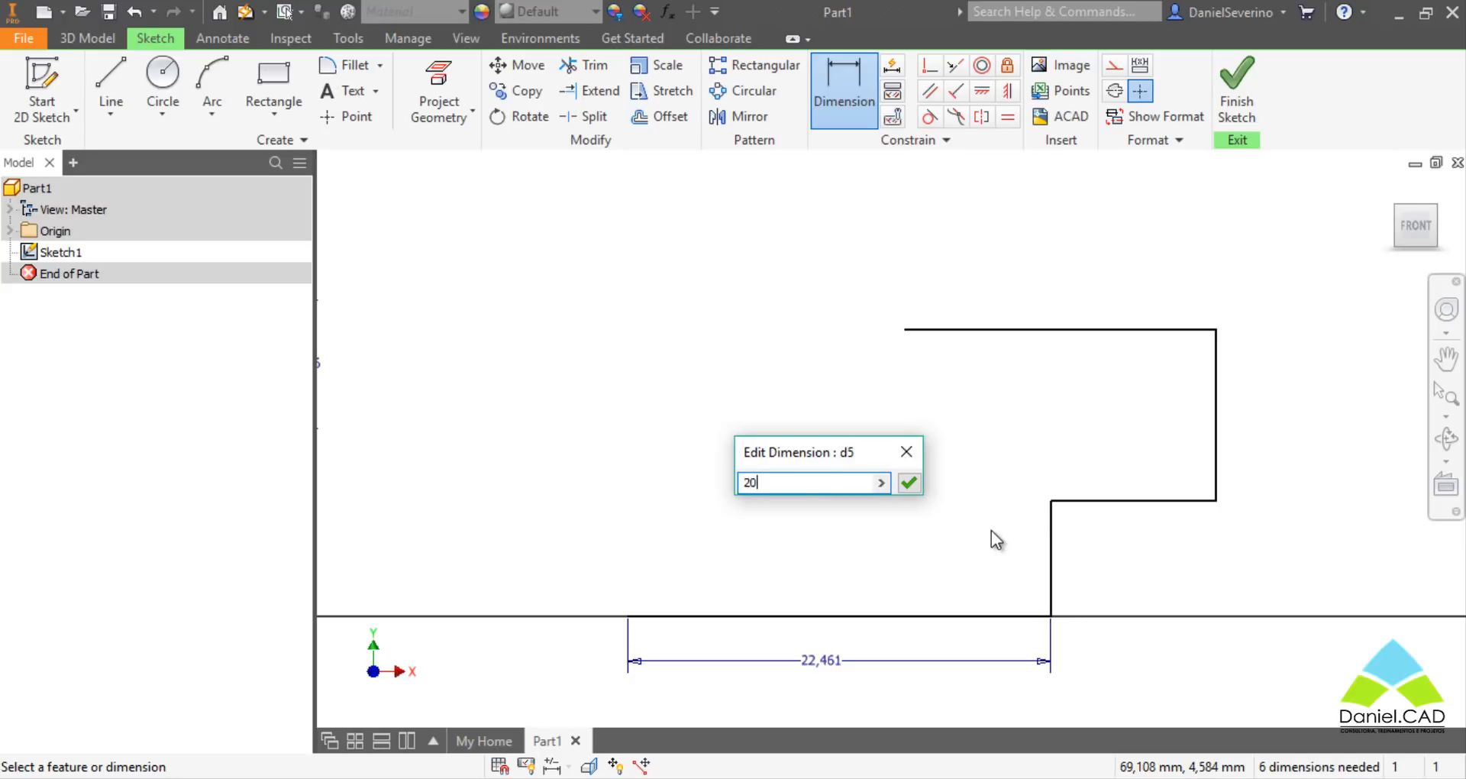
key(Return)
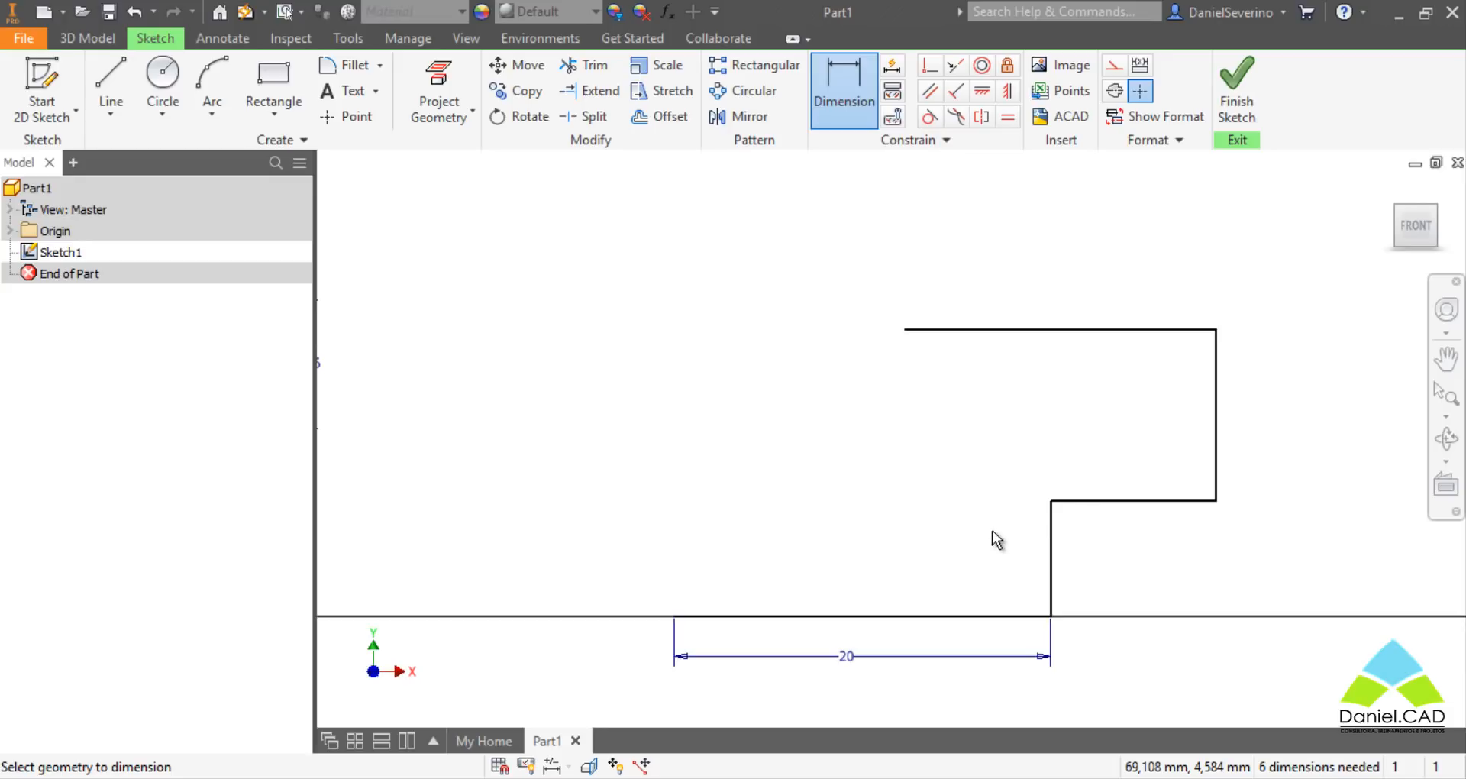
Dimension the vertical distance between the second profile's top line and the step line below it as 8 mm
click(1116, 329)
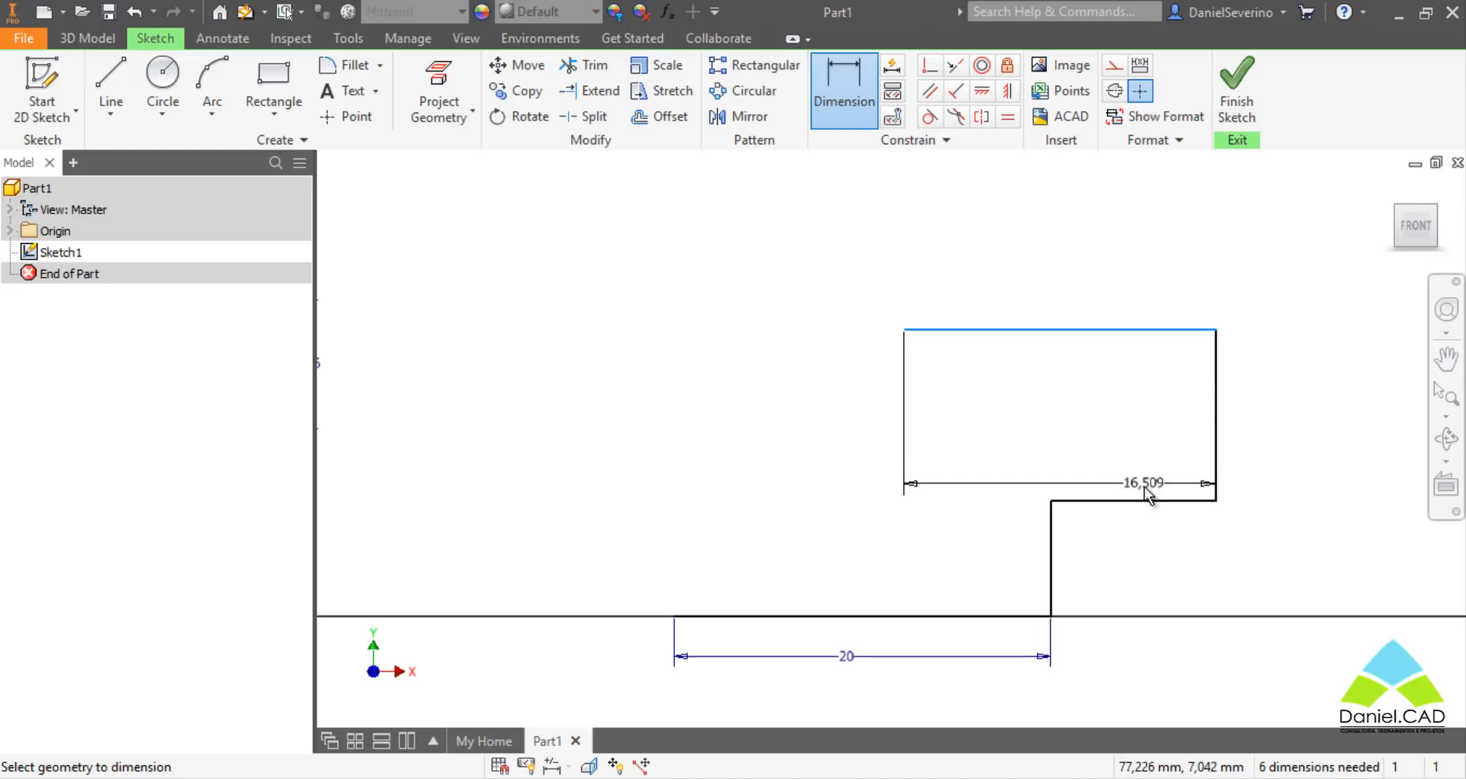
click(1138, 500)
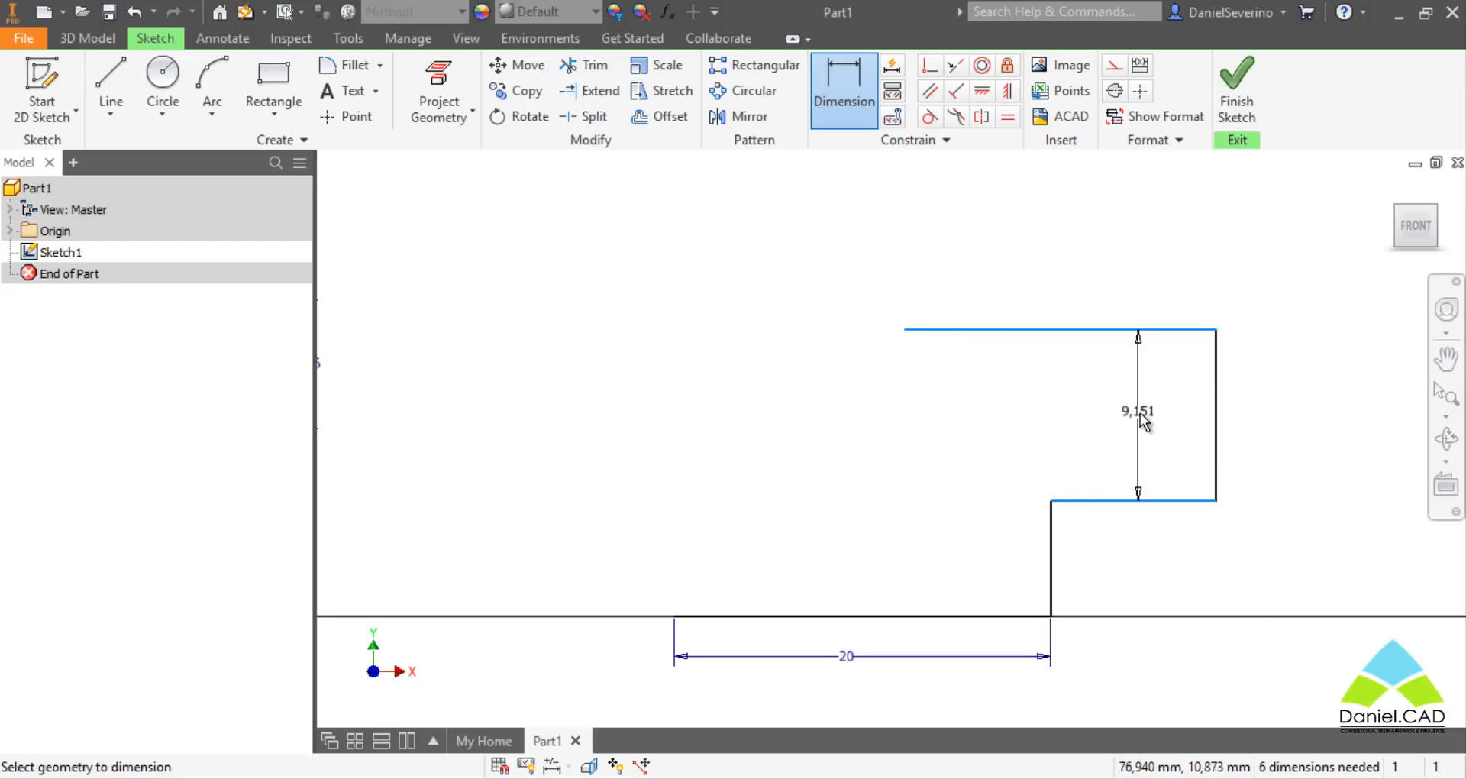
click(1139, 412)
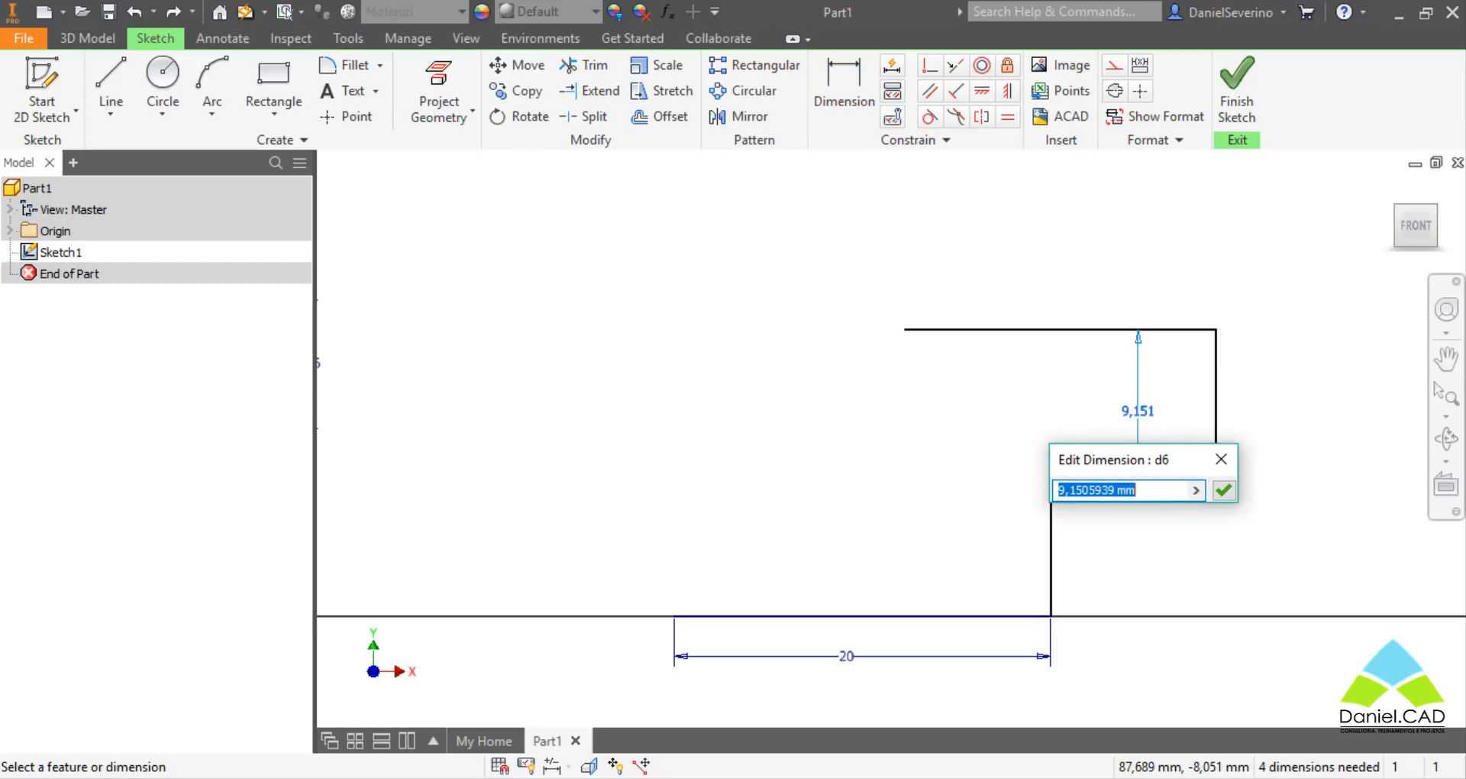
text(8)
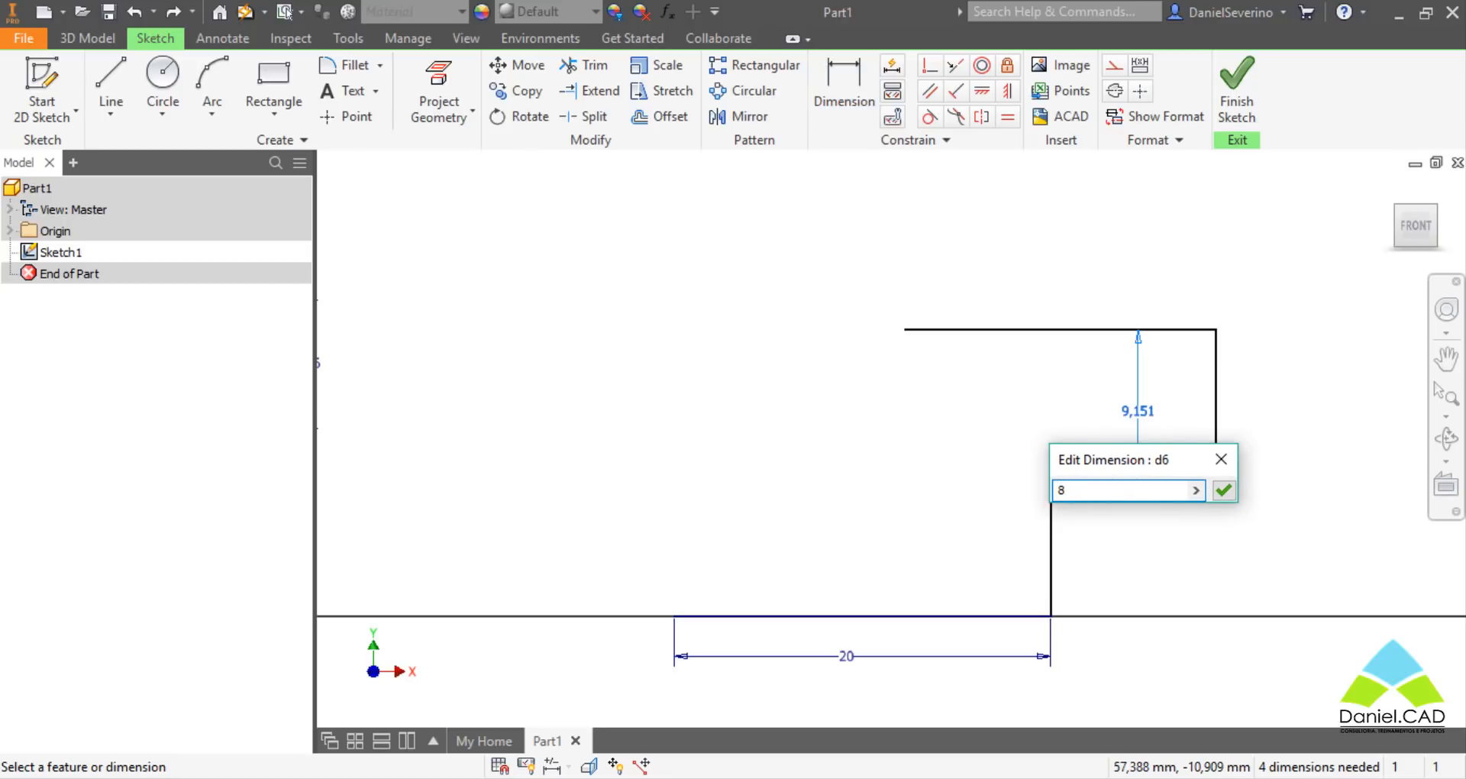
key(Return)
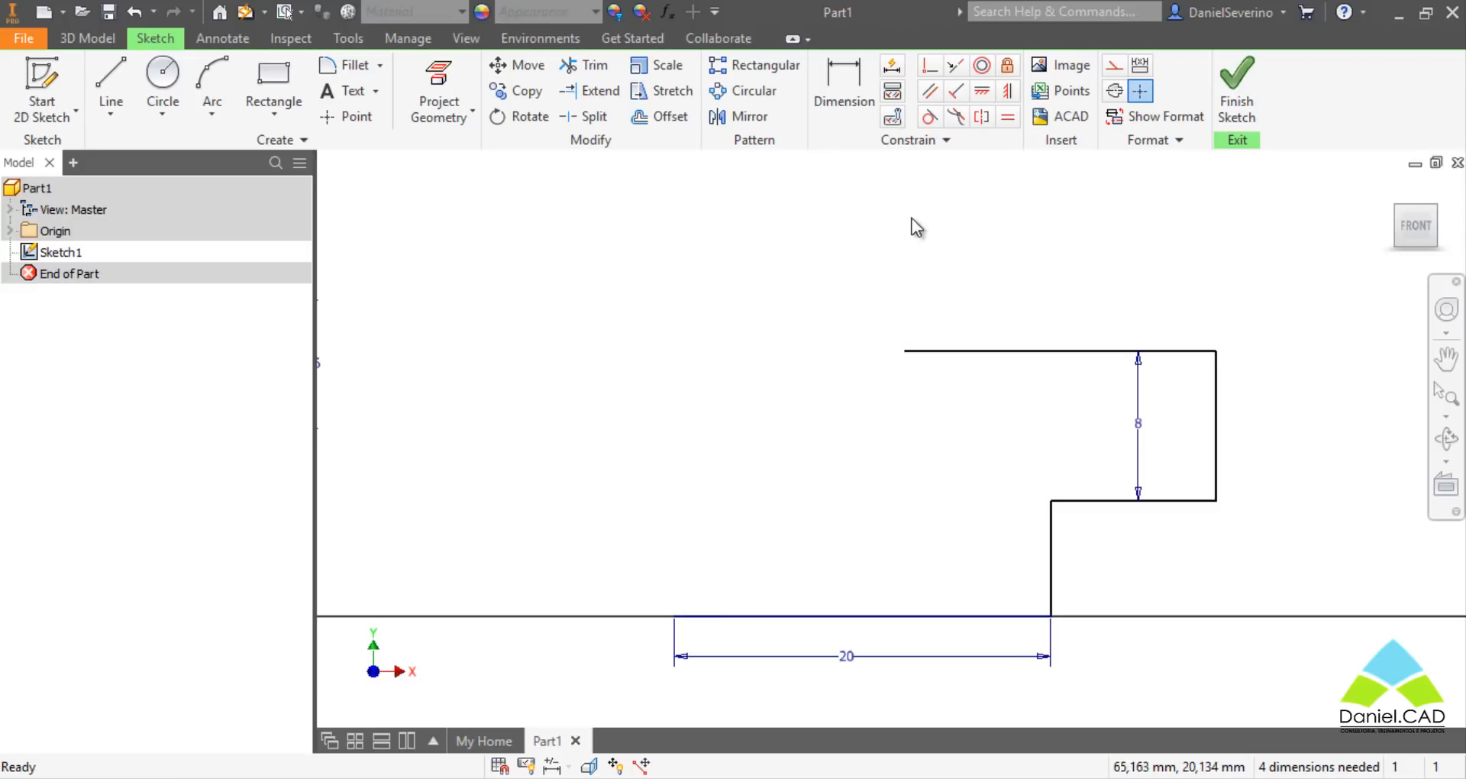
key(Escape)
scroll(955, 435, down, 3)
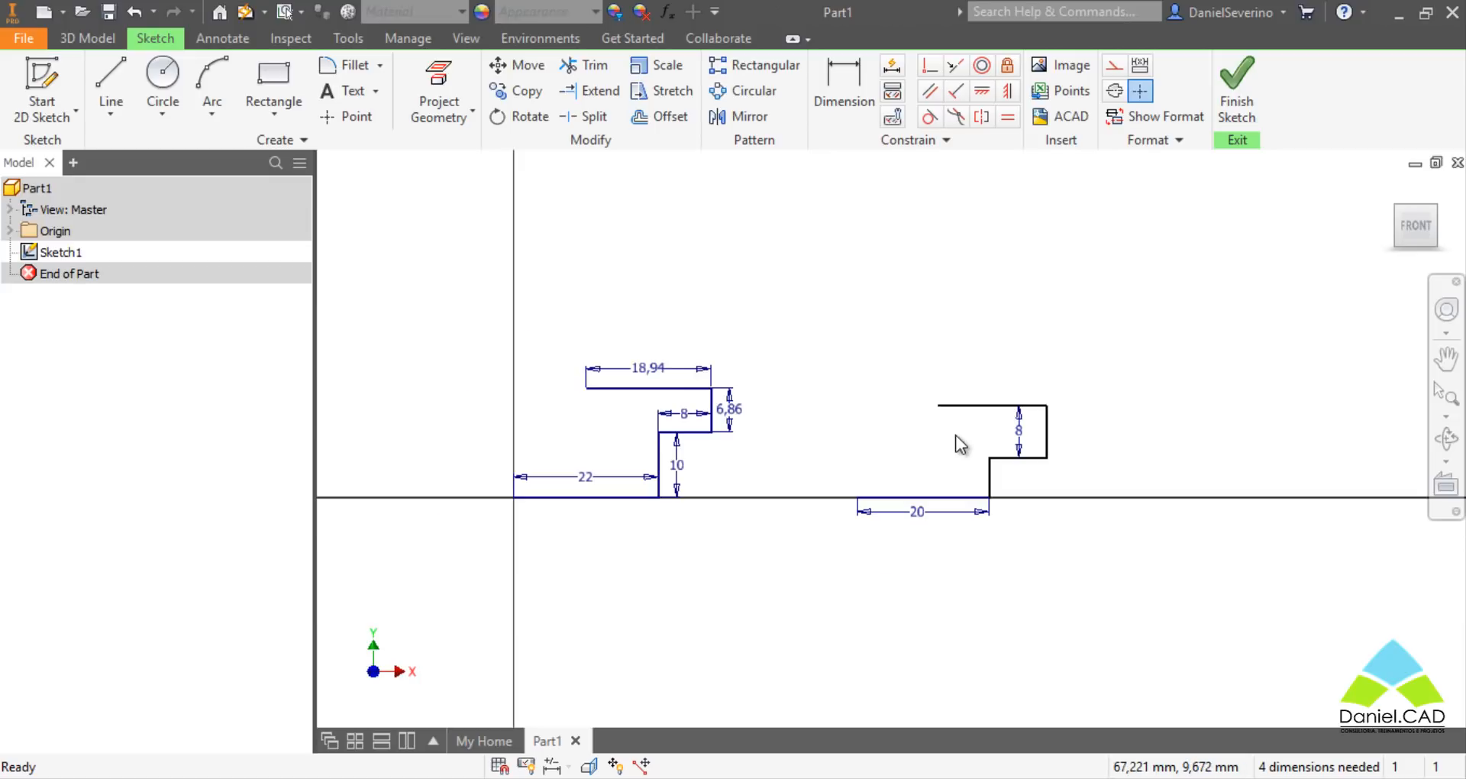
scroll(729, 450, up, 3)
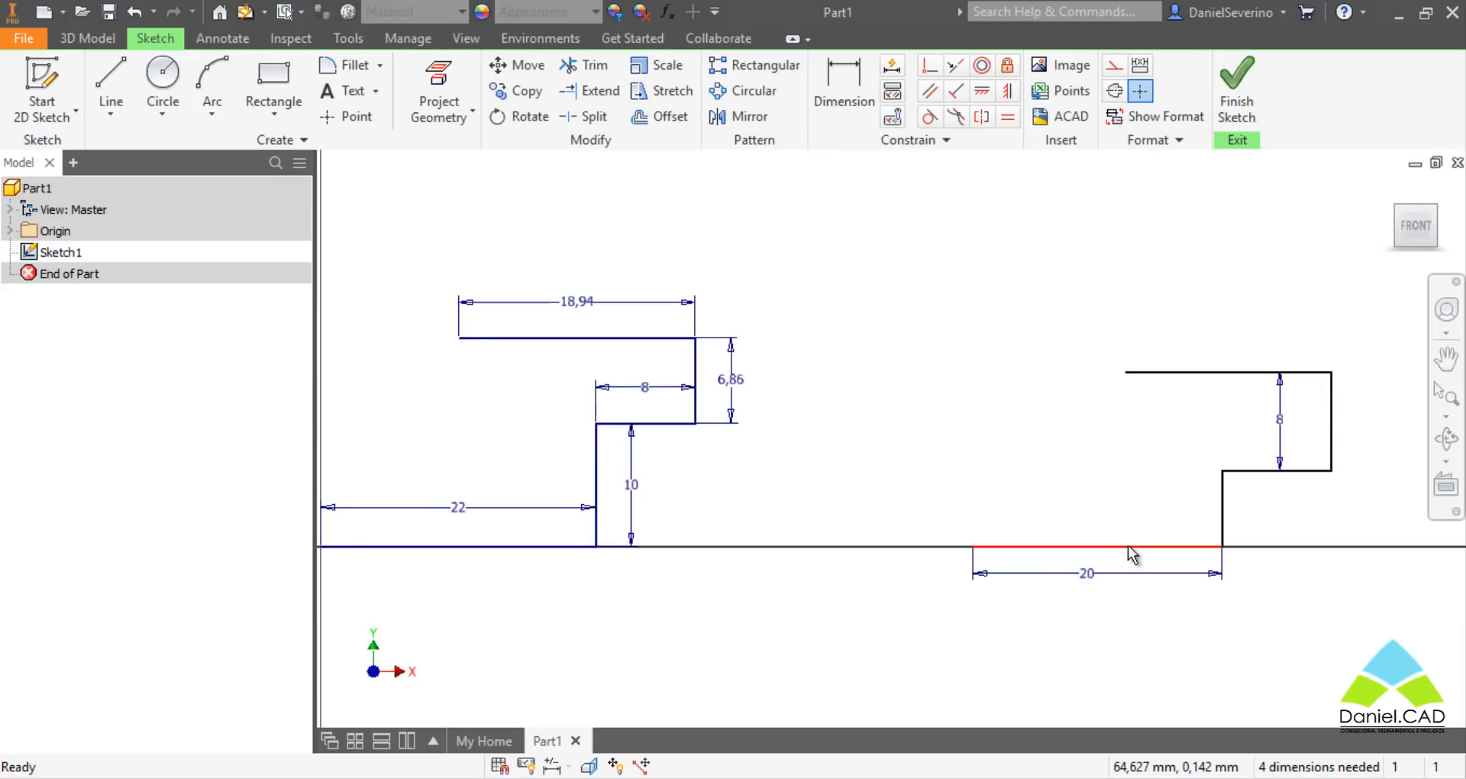
mouse_move(1167, 432)
middle_down()
mouse_move(968, 431)
mouse_move(343, 320)
middle_up()
middle_drag(618, 371, 617, 406)
scroll(640, 406, up, 4)
middle_drag(792, 374, 734, 354)
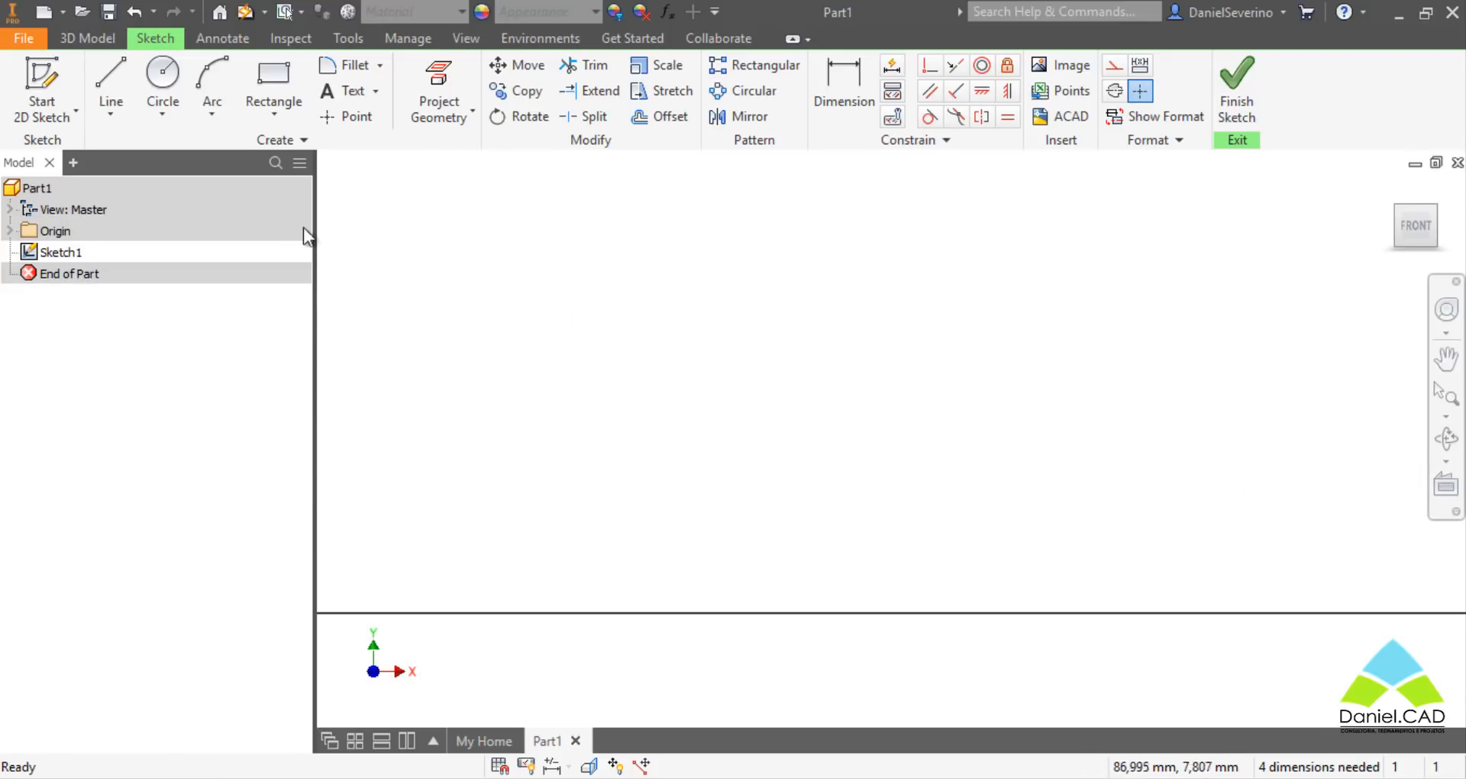
Draw a separate 12 mm line at 30 degrees above the horizontal in the empty area beyond the second profile
click(116, 86)
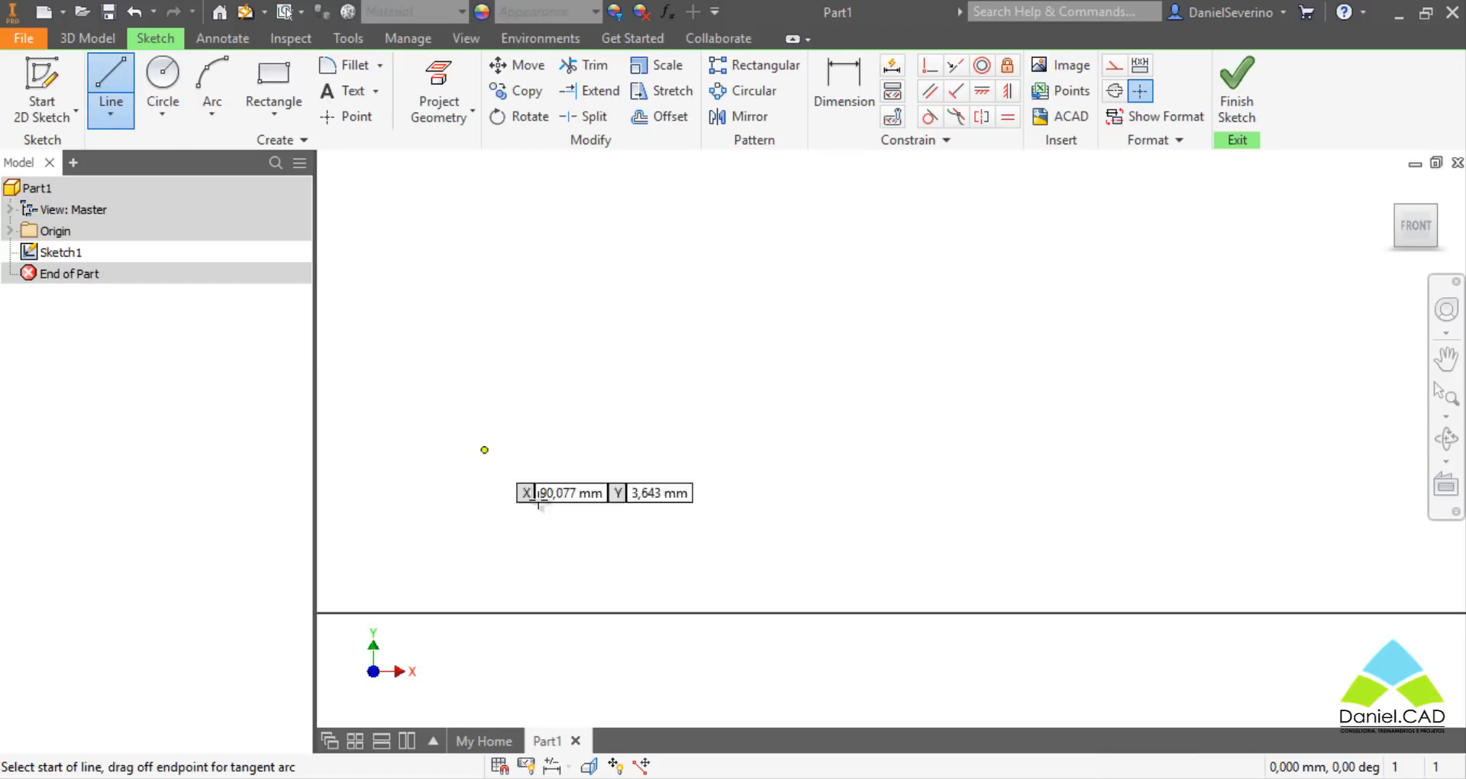
click(677, 492)
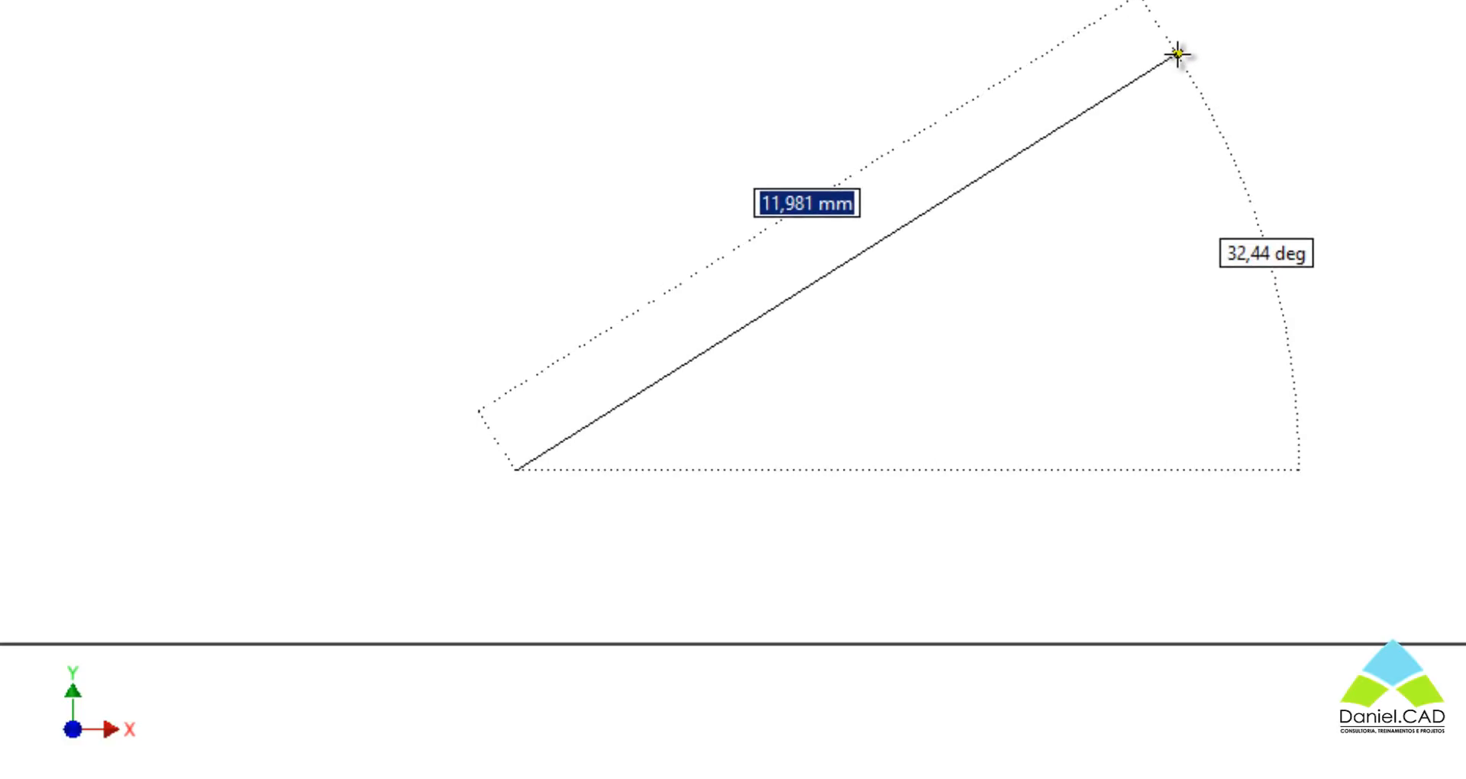
middle_drag(1176, 55, 1027, 115)
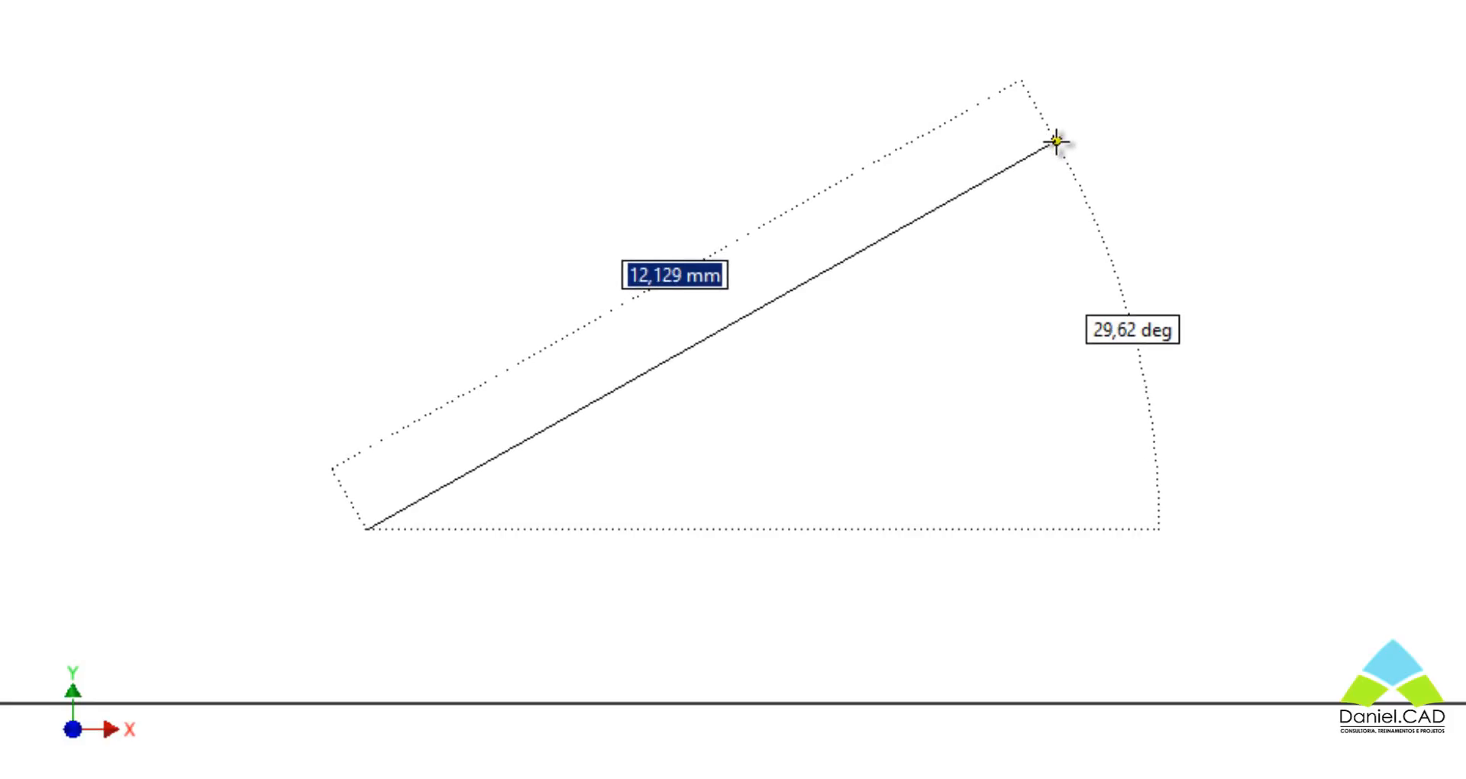
text(12)
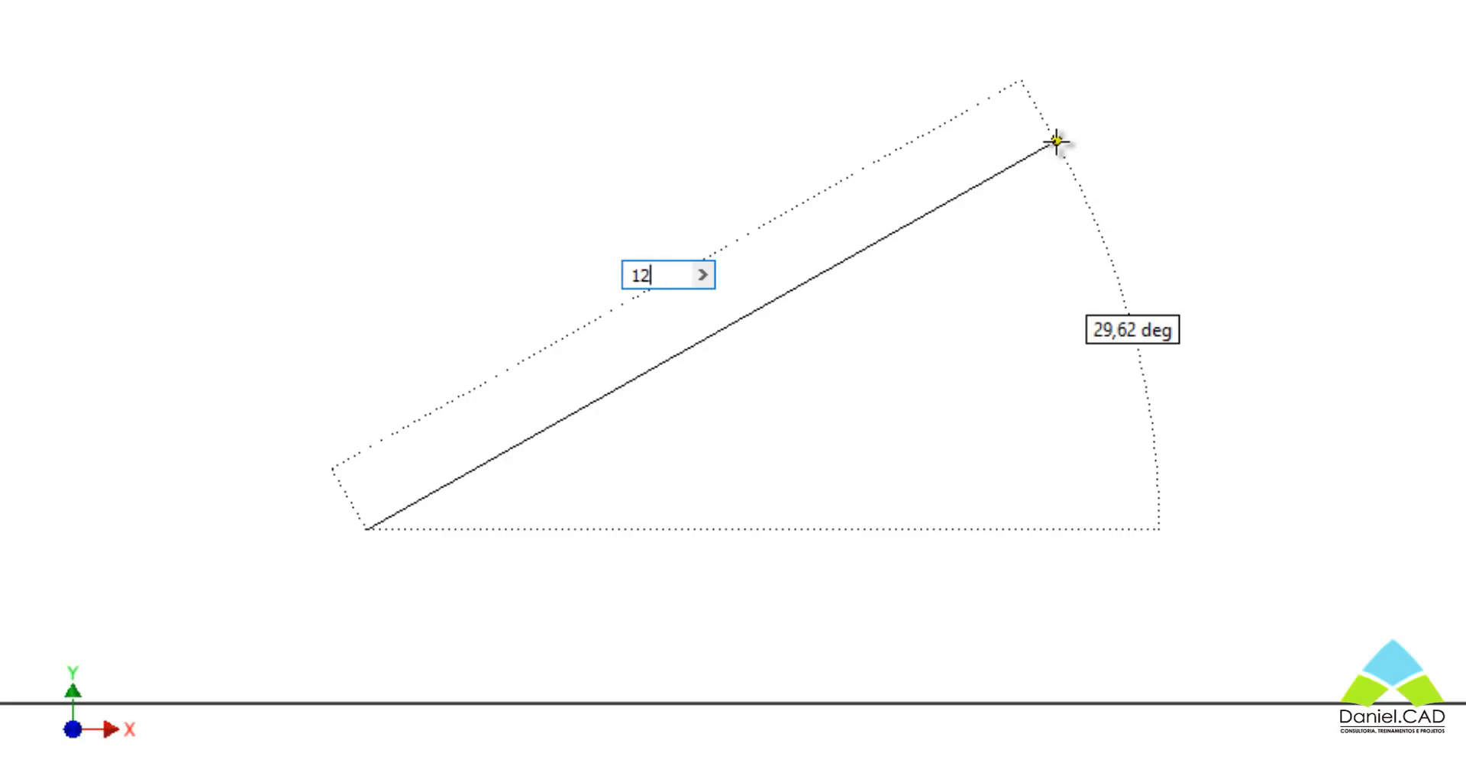
key(Tab)
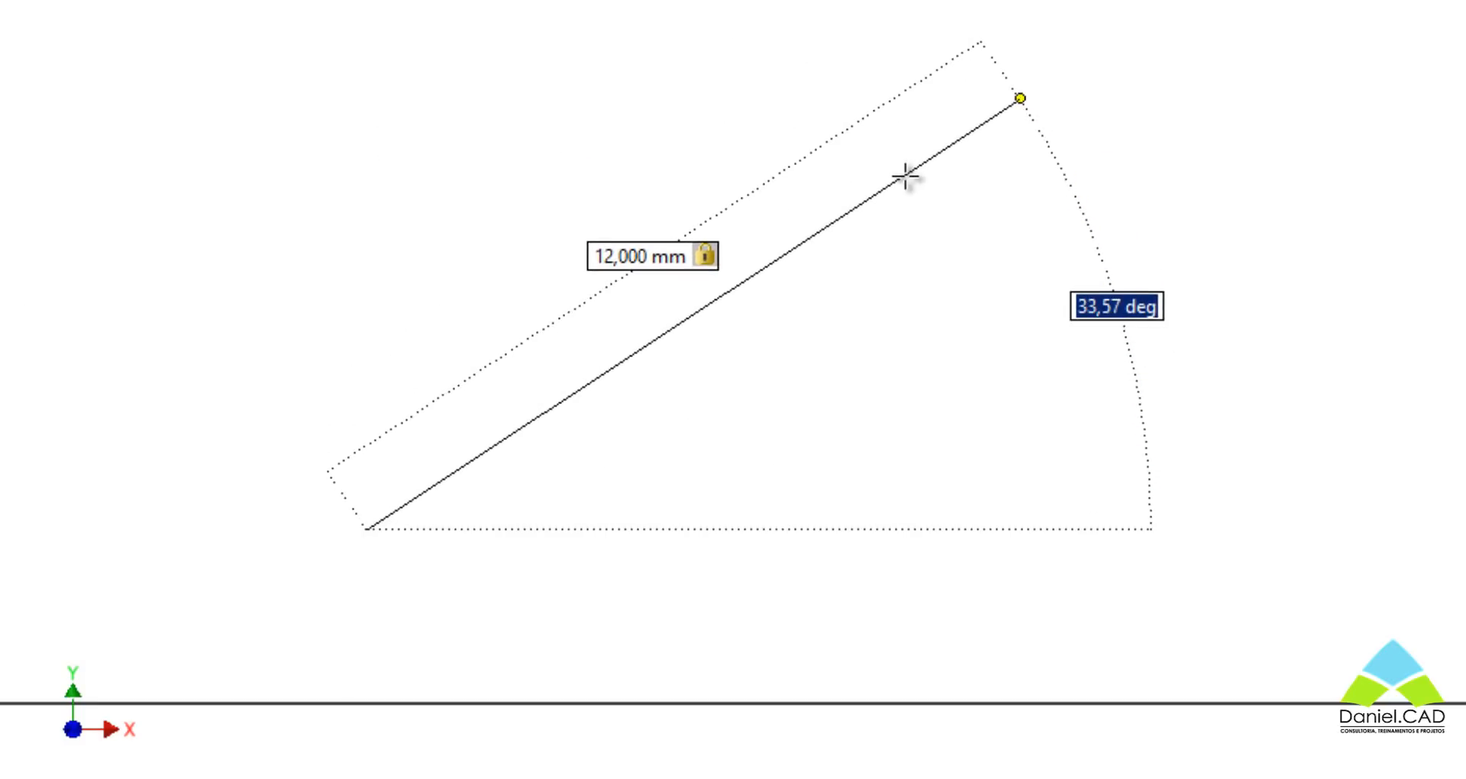
middle_drag(905, 176, 882, 216)
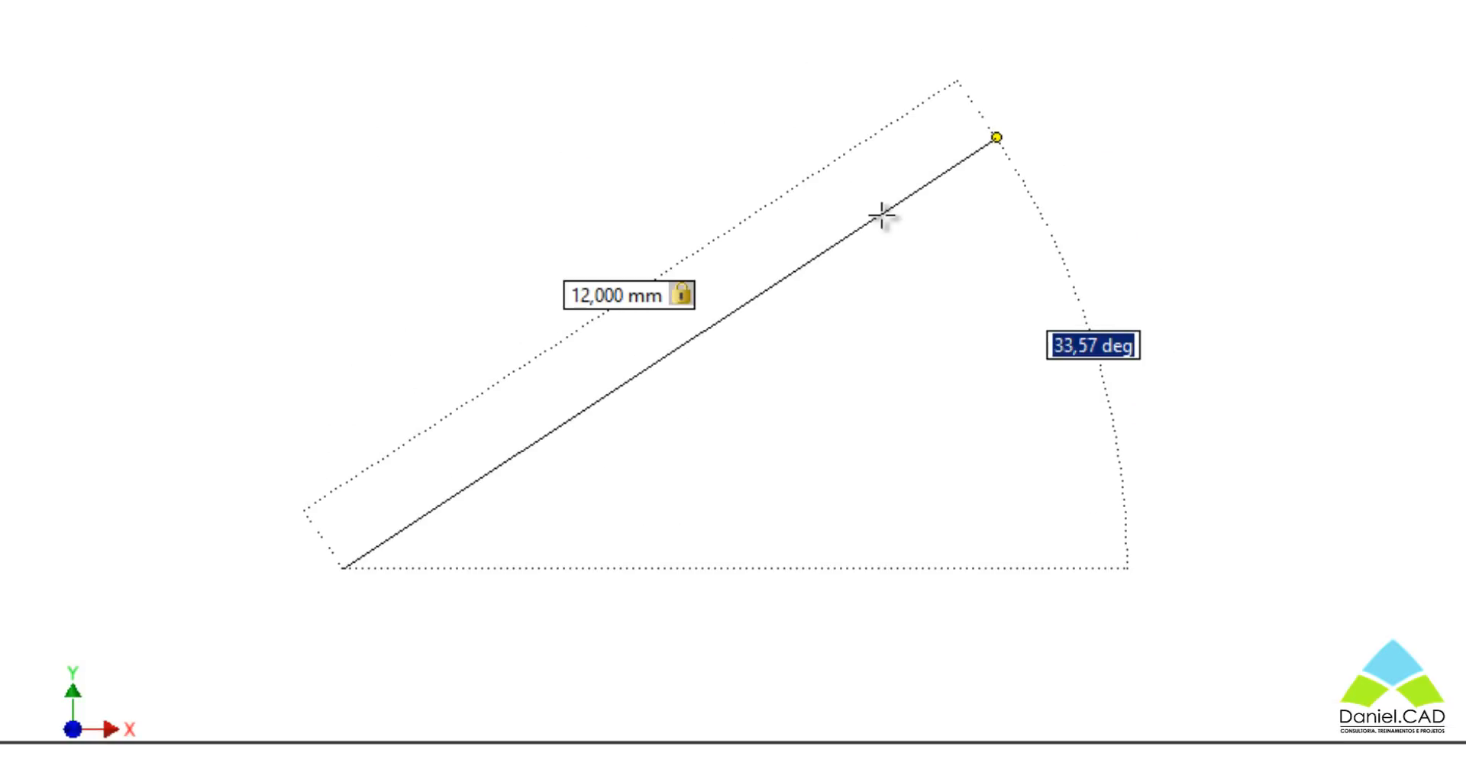
text(30)
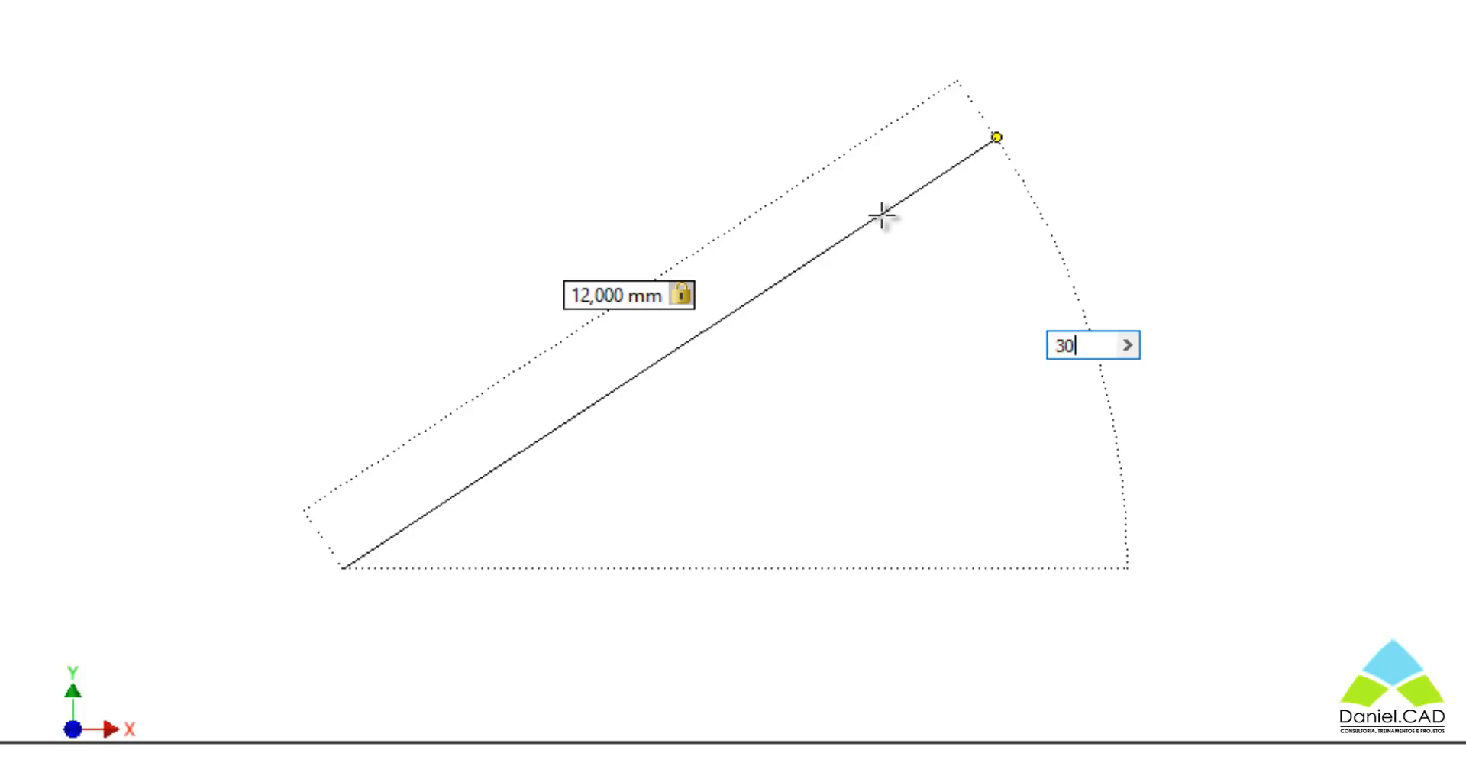
key(Tab)
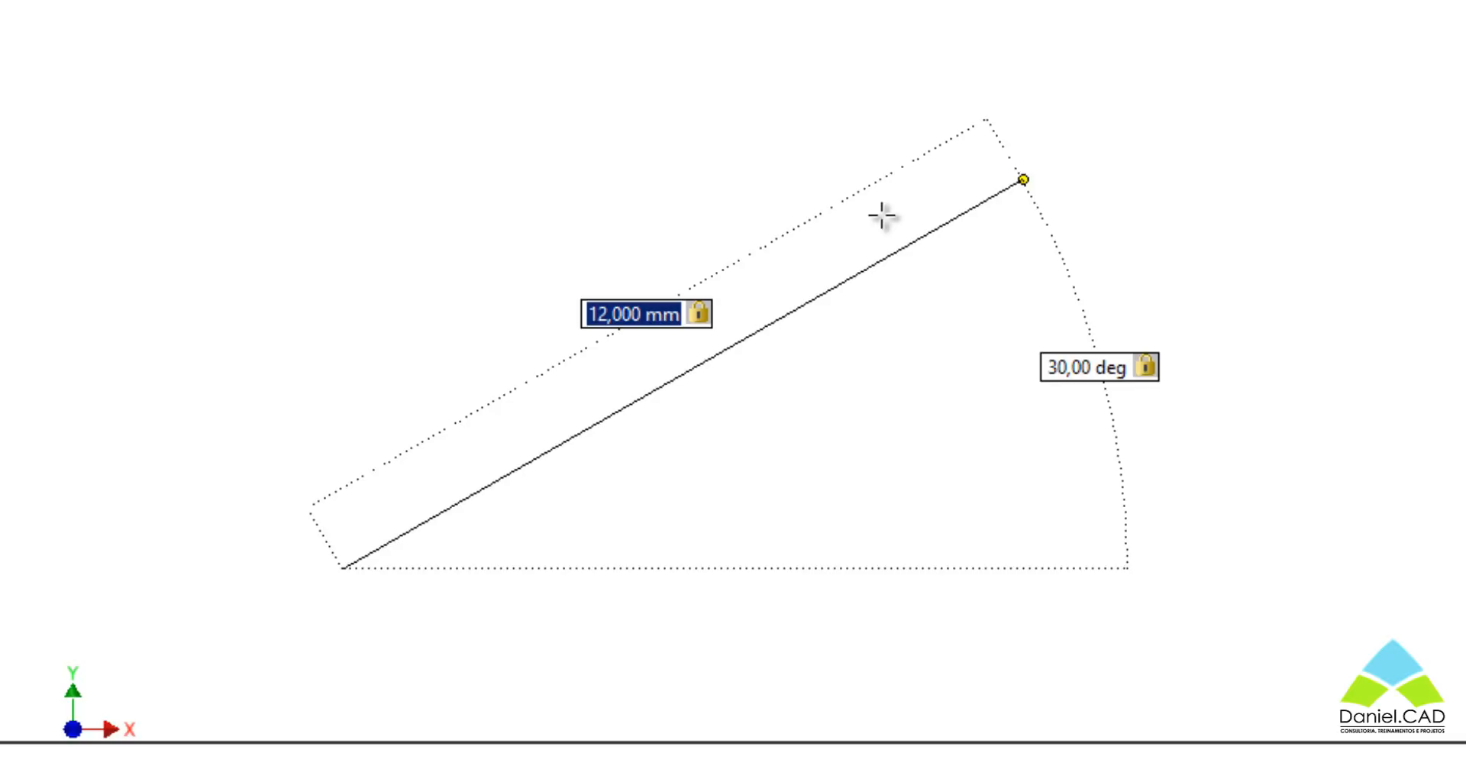
key(Tab)
key(Return)
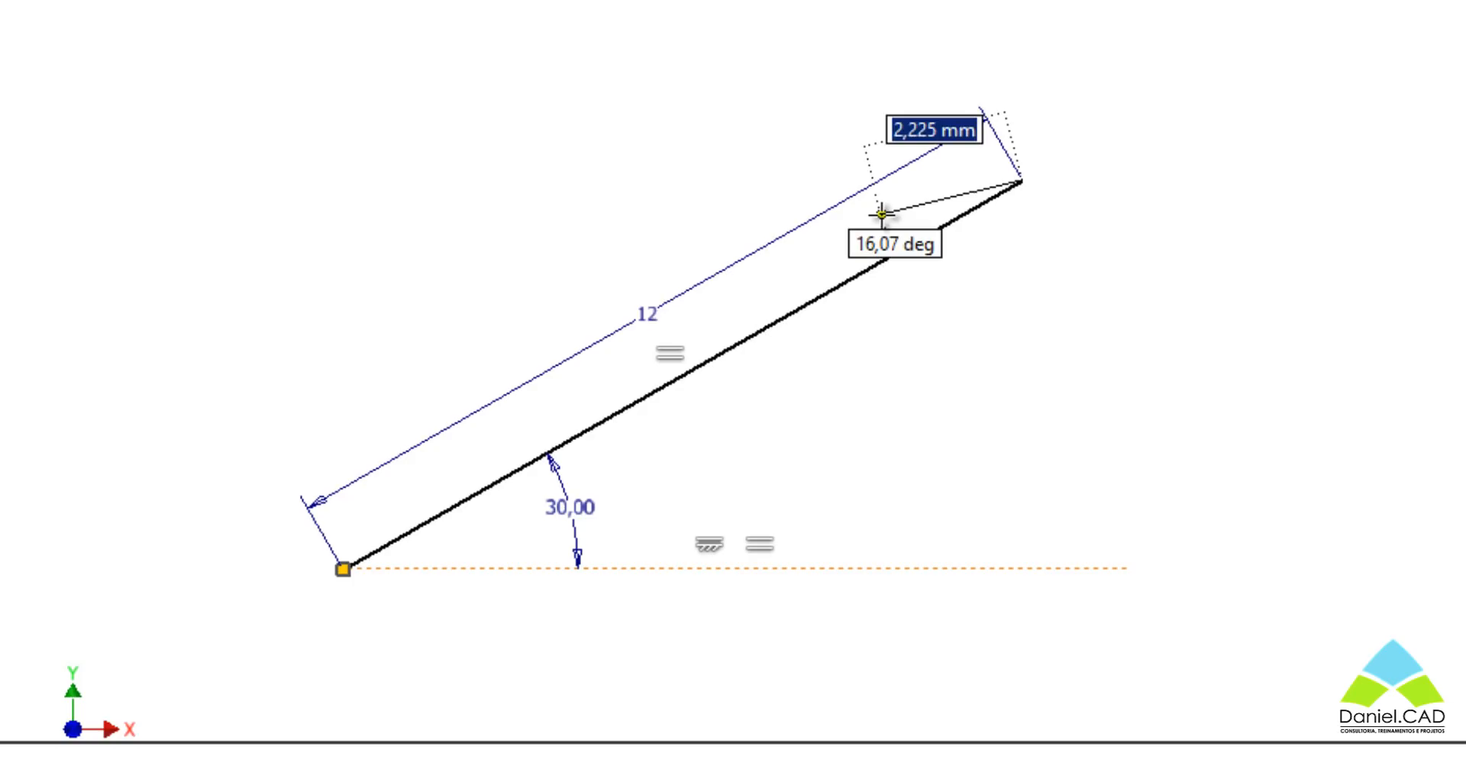
key(Escape)
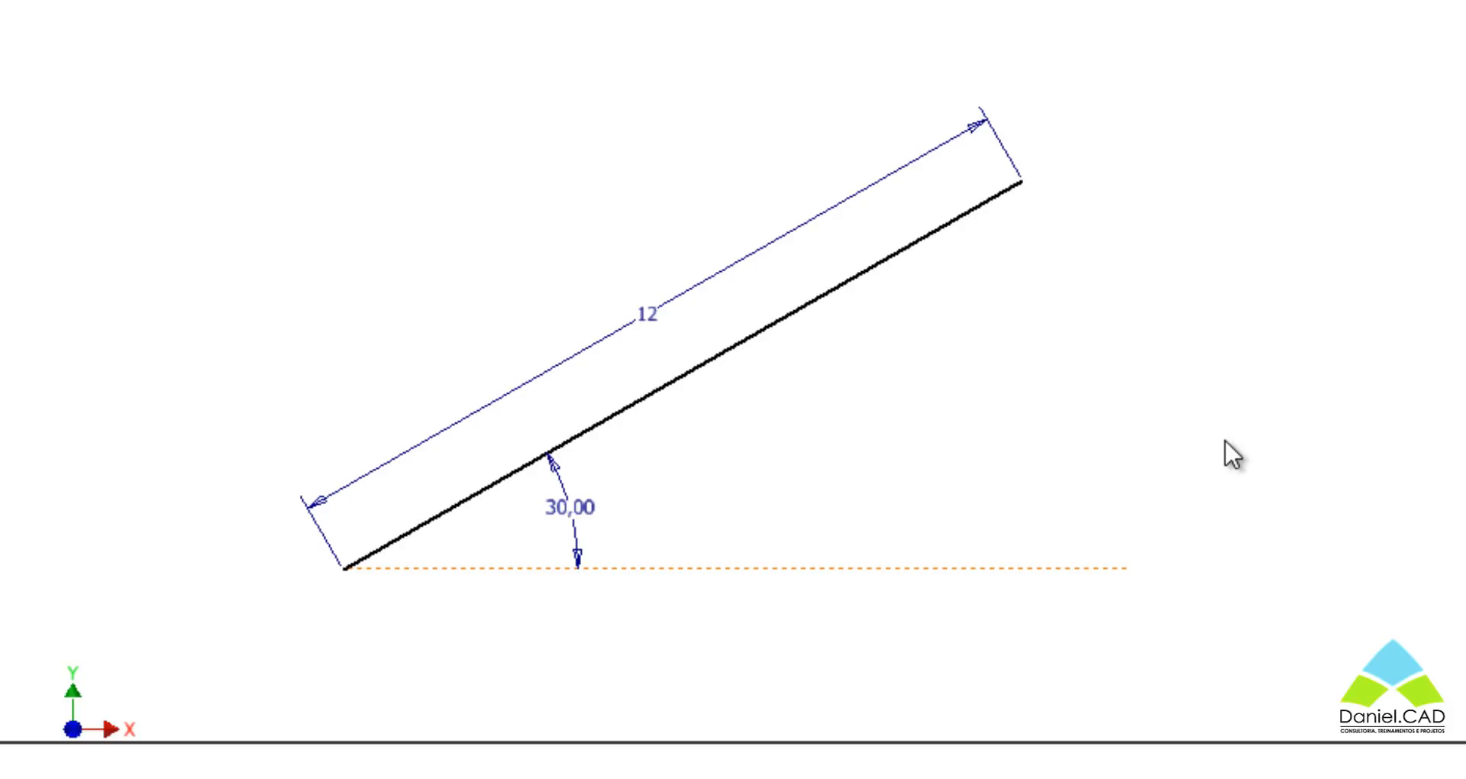
Draw a 7 mm line at 20 degrees above the horizontal in the empty area beyond the 12 mm line
mouse_move(1406, 320)
middle_down()
mouse_move(735, 278)
mouse_move(191, 211)
middle_up()
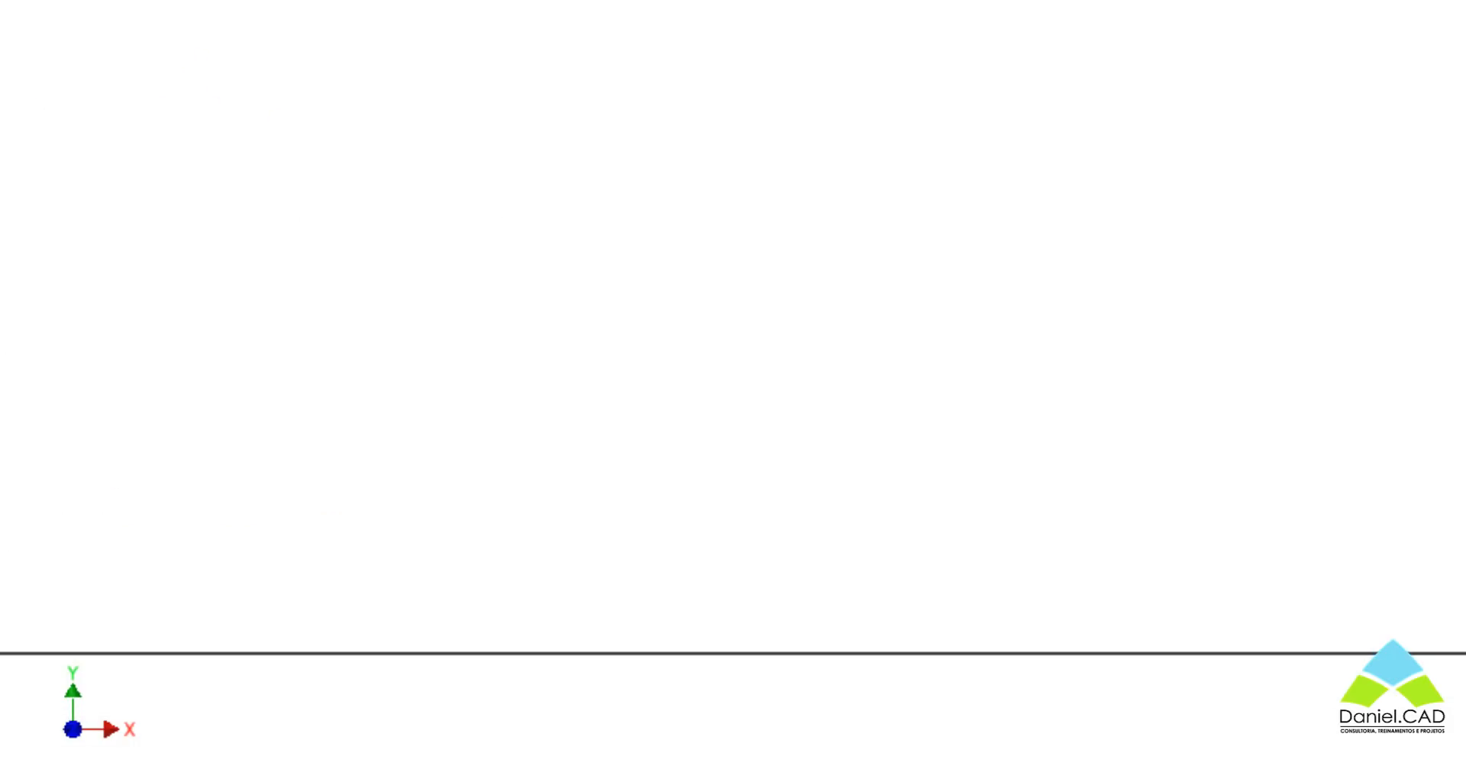
click(611, 374)
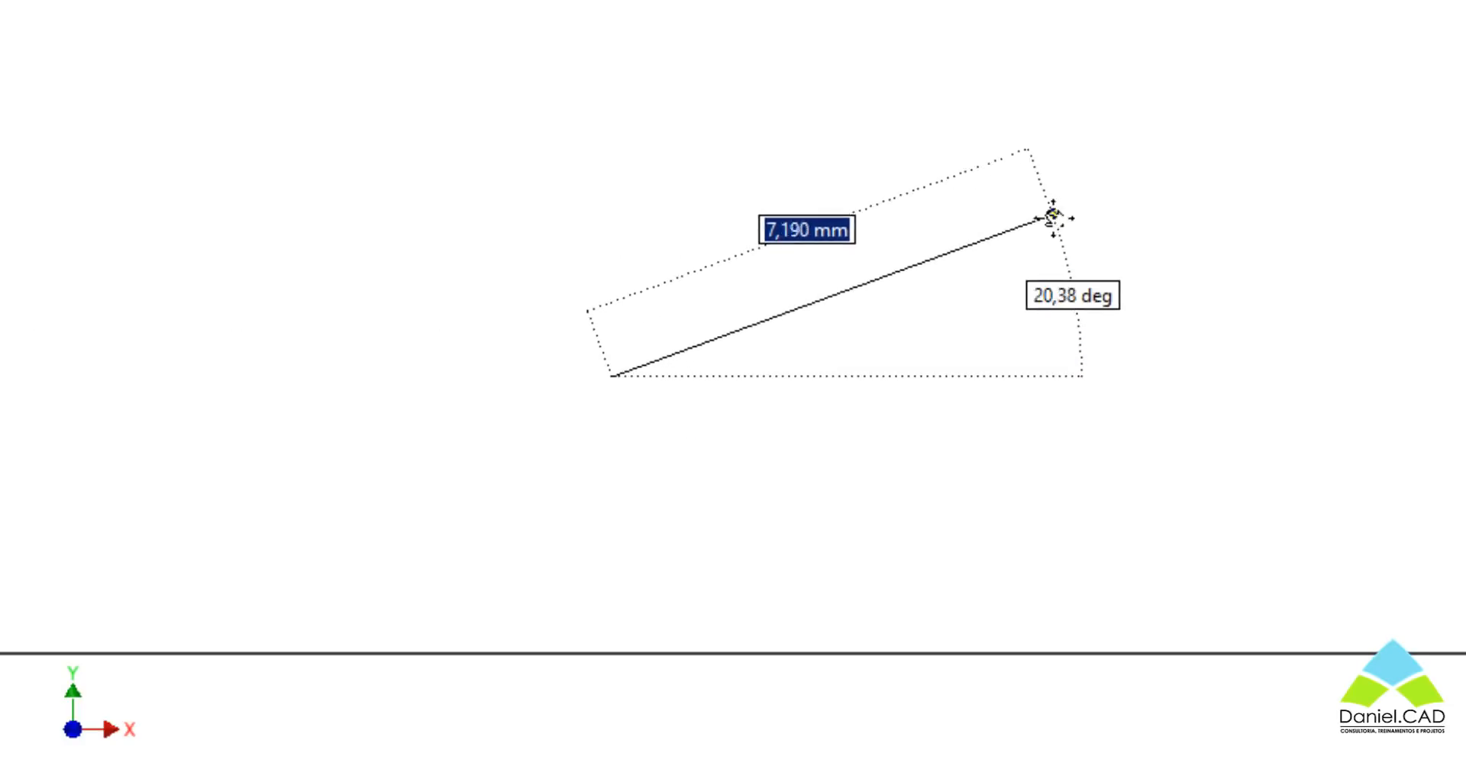
middle_drag(1053, 216, 1135, 327)
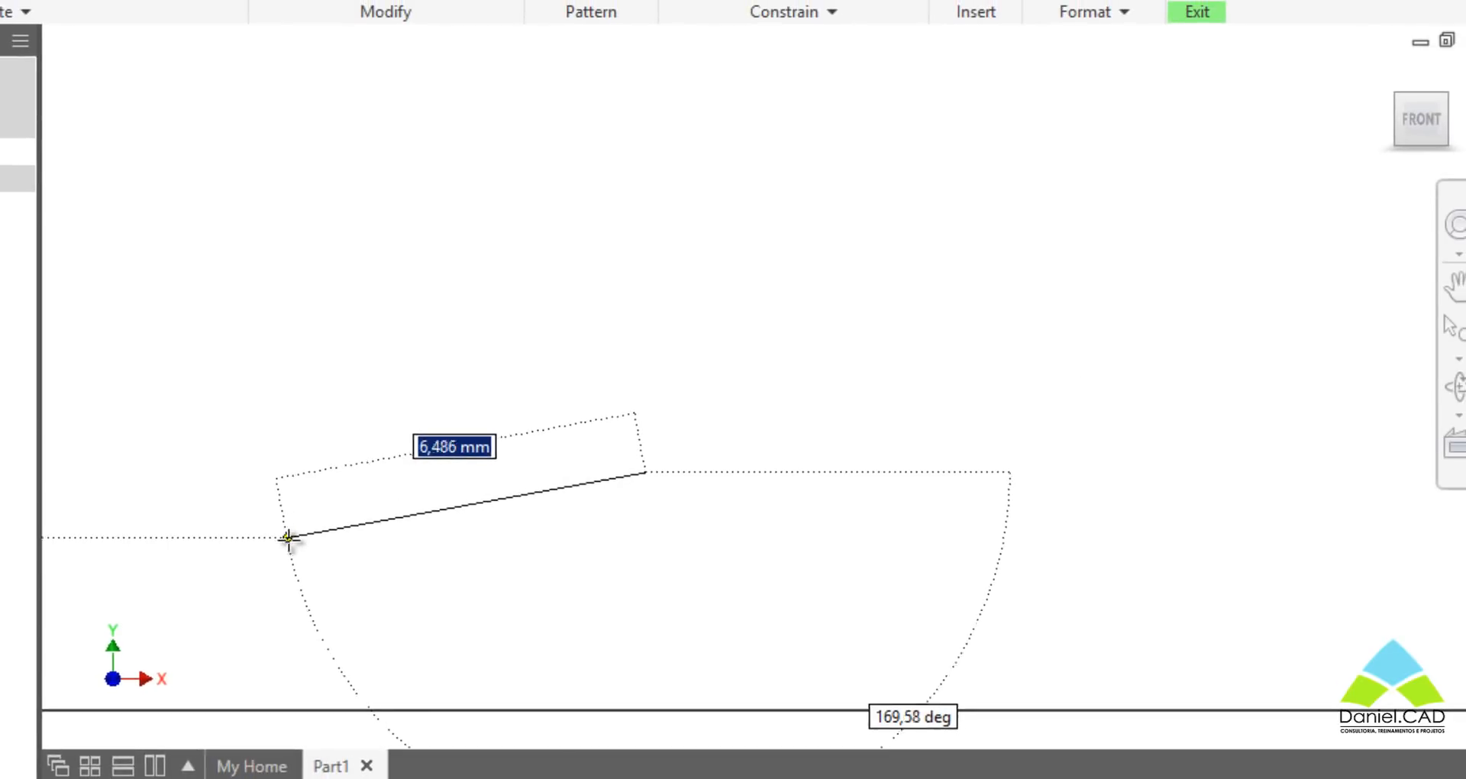
middle_drag(288, 537, 333, 341)
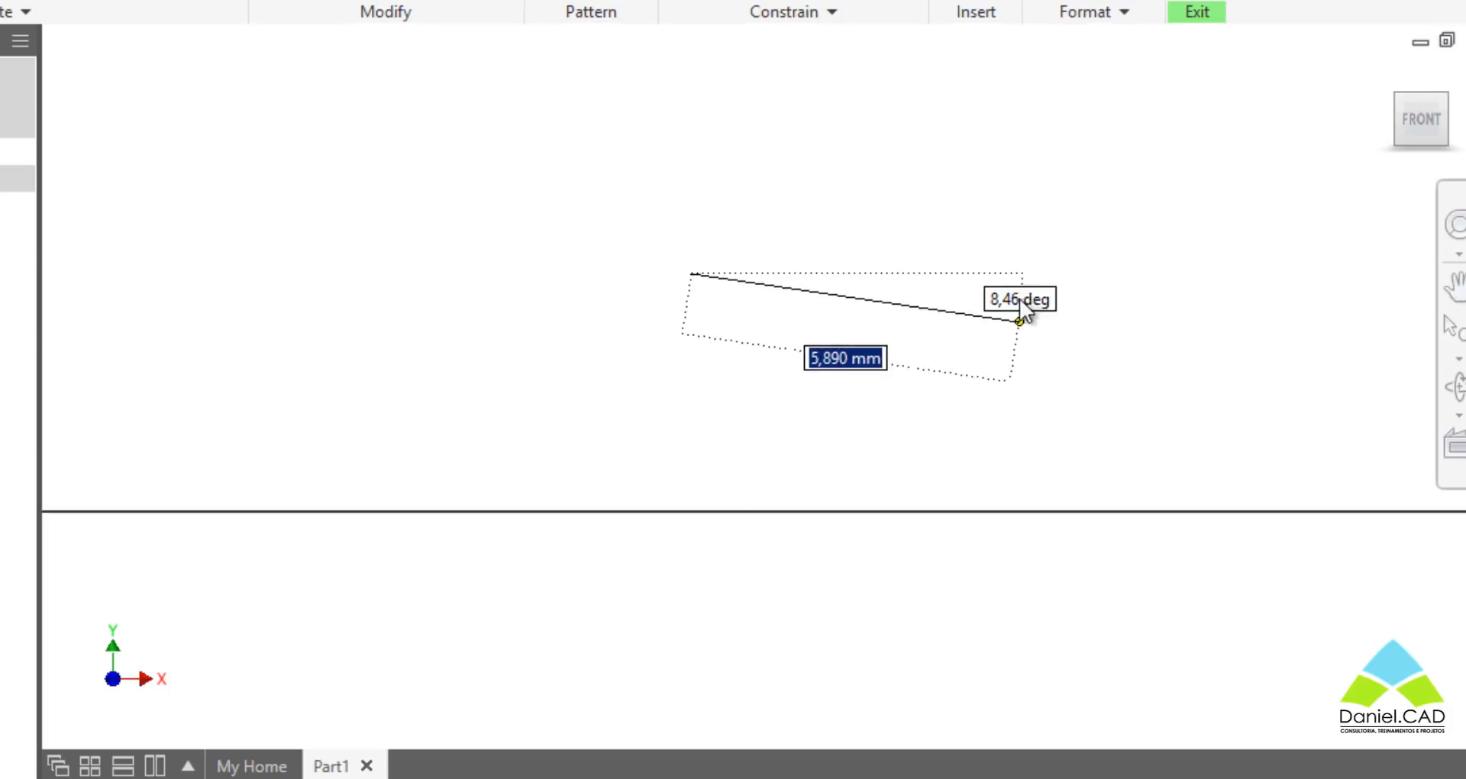
middle_drag(1023, 187, 900, 291)
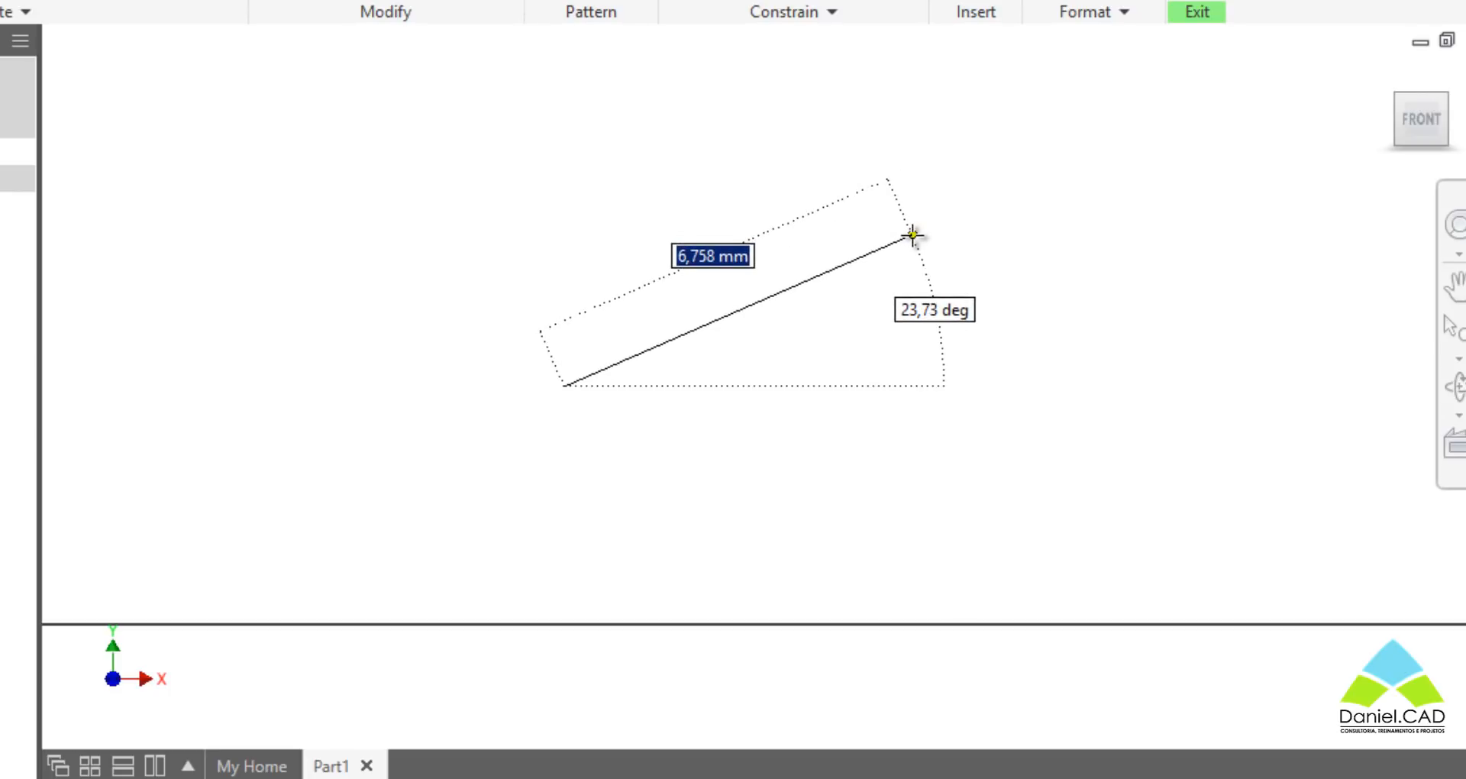
text(7)
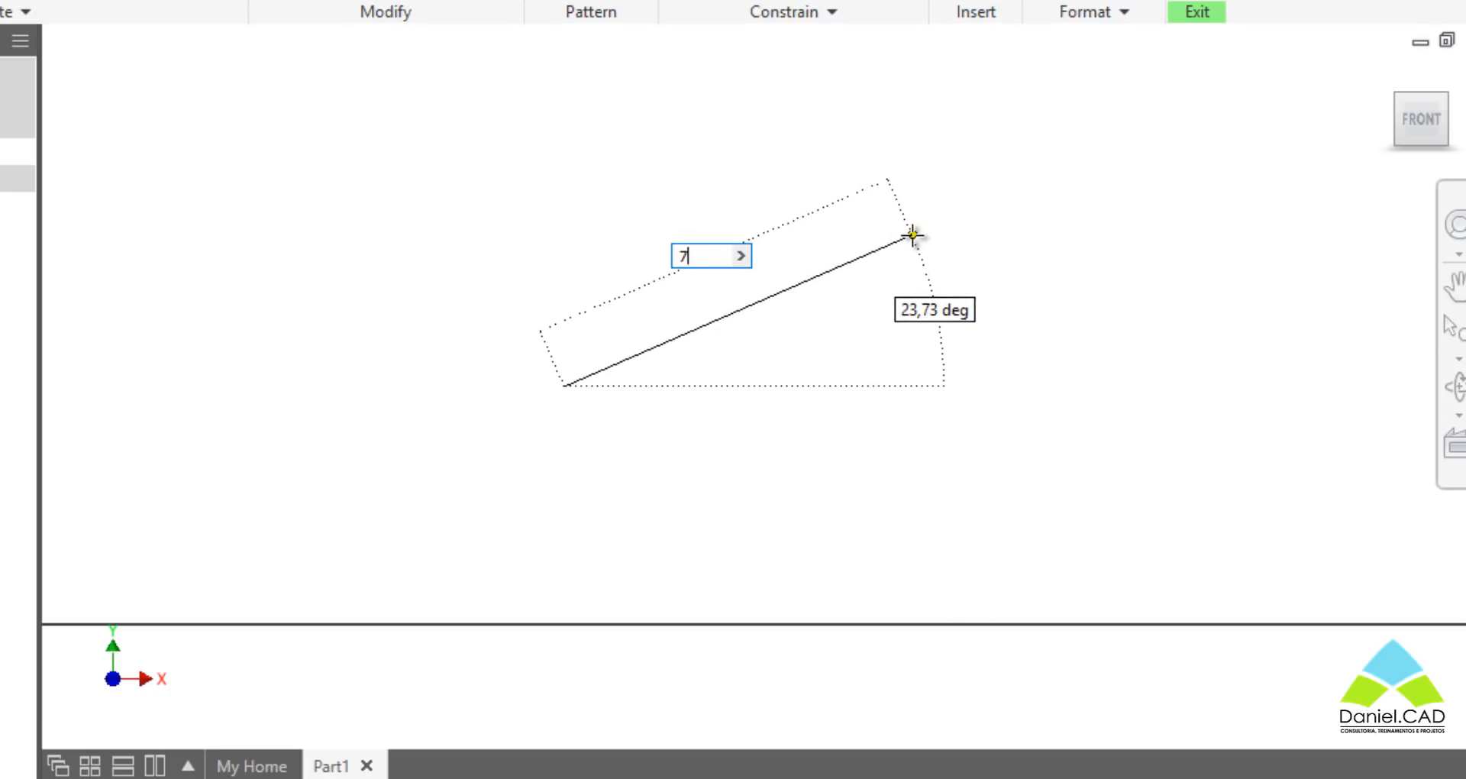
key(Tab)
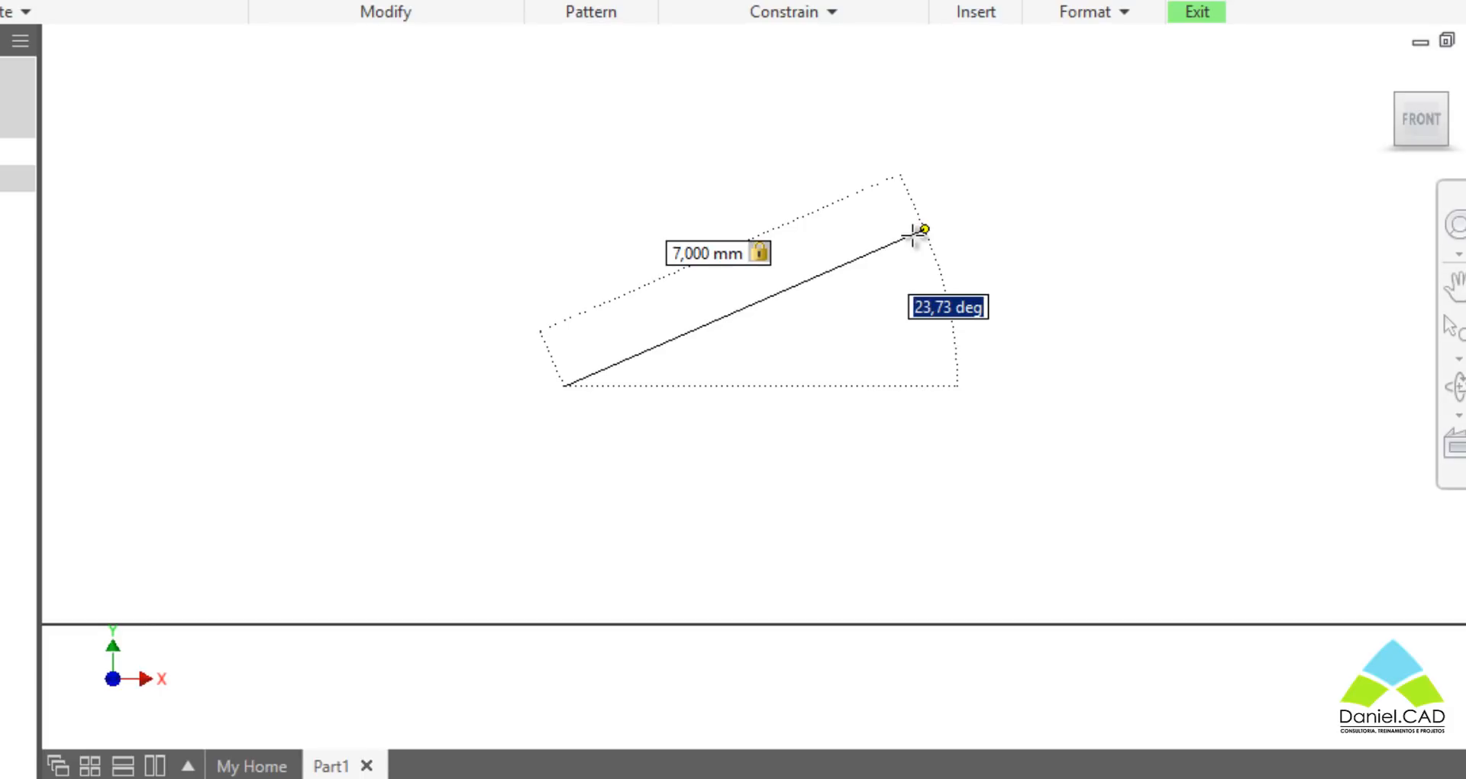
text(20)
key(Return)
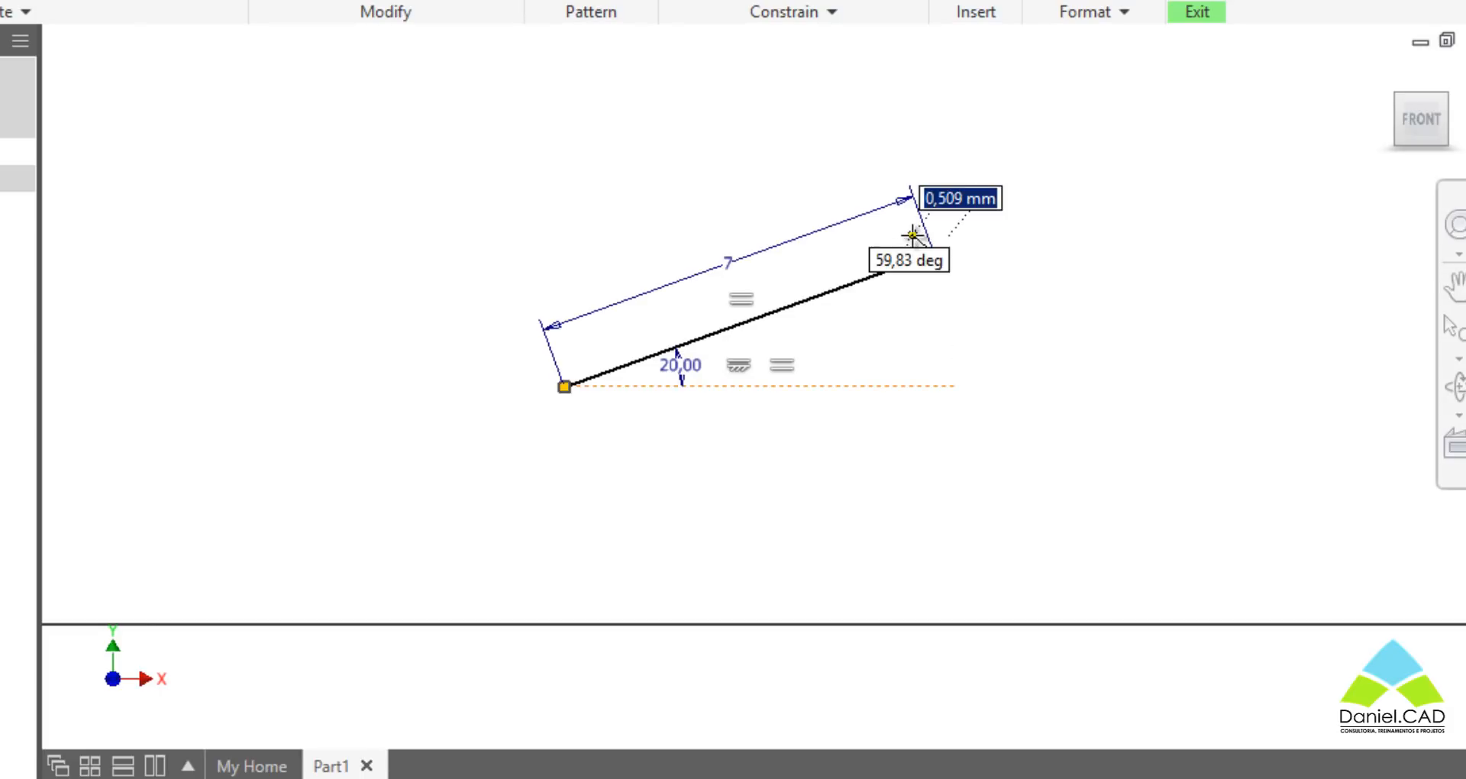
key(Escape)
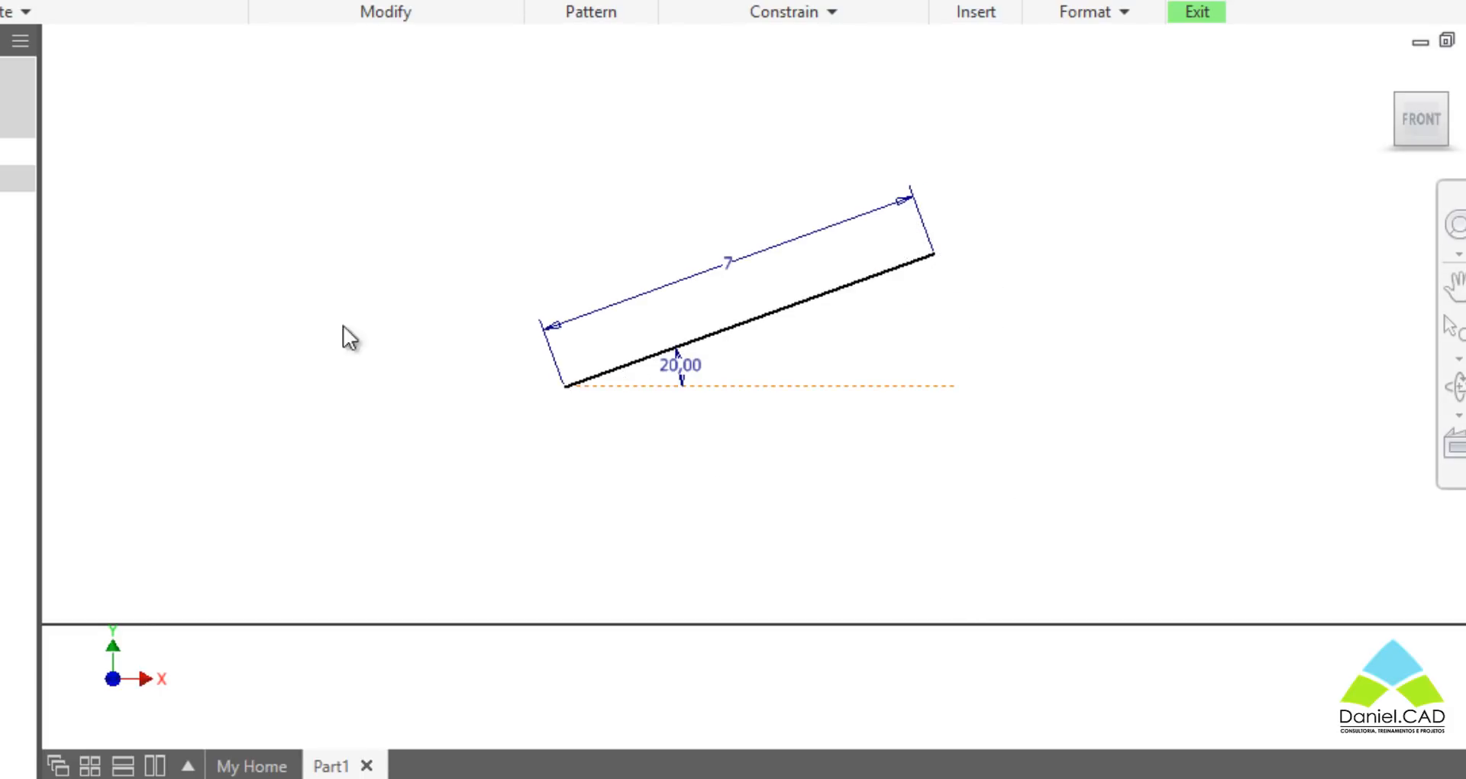
Draw a 7 mm line from the same start point at 20 degrees below the horizontal, forming a V
key(l)
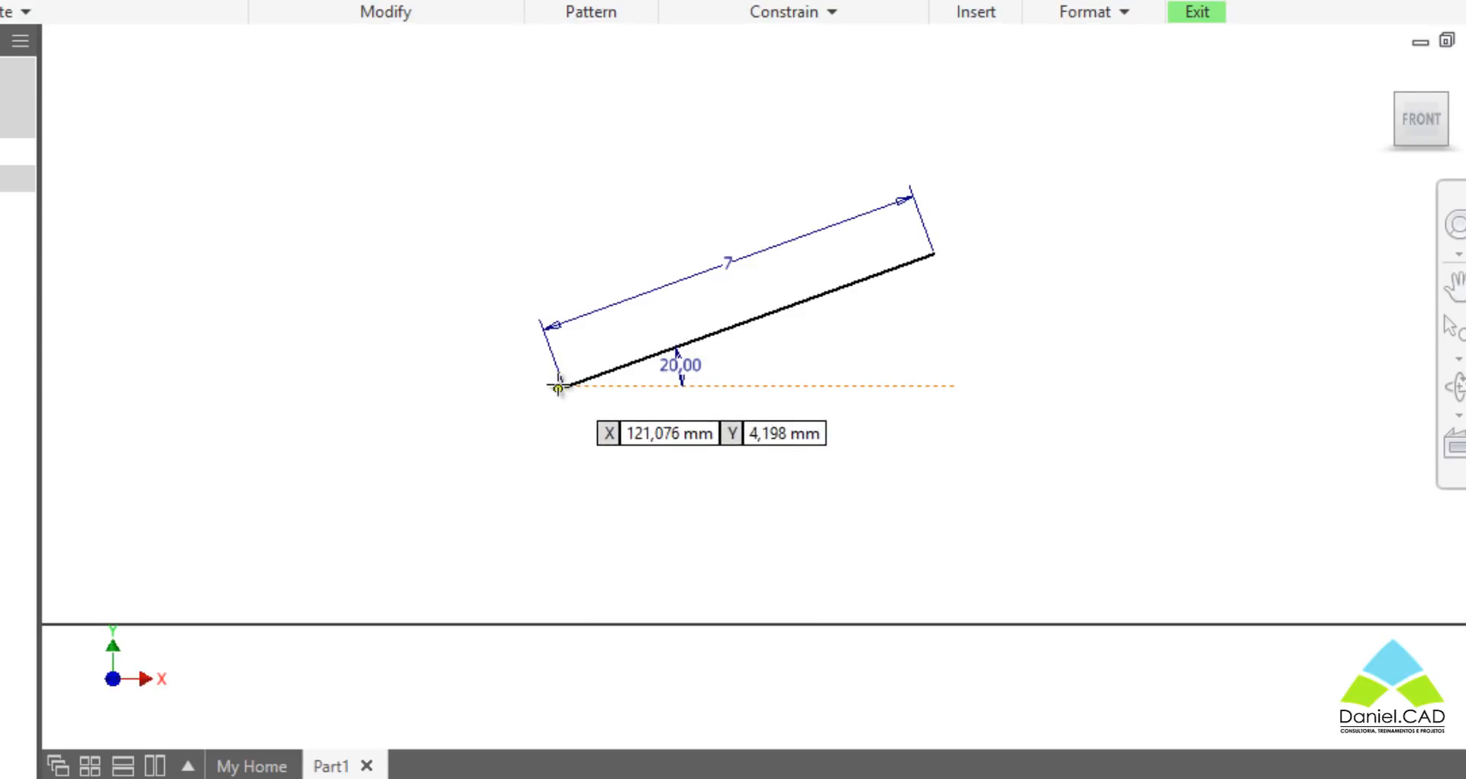
click(565, 385)
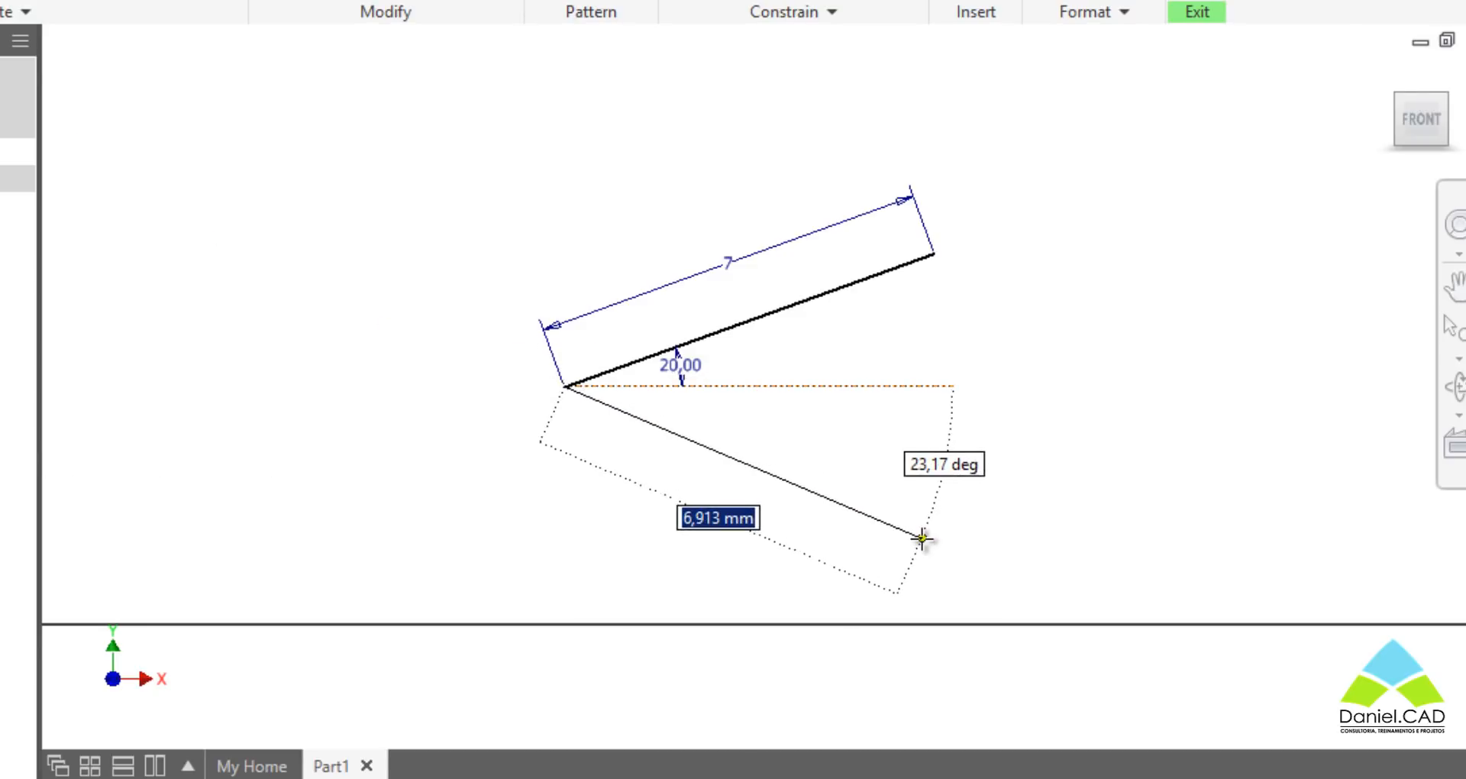
text(7)
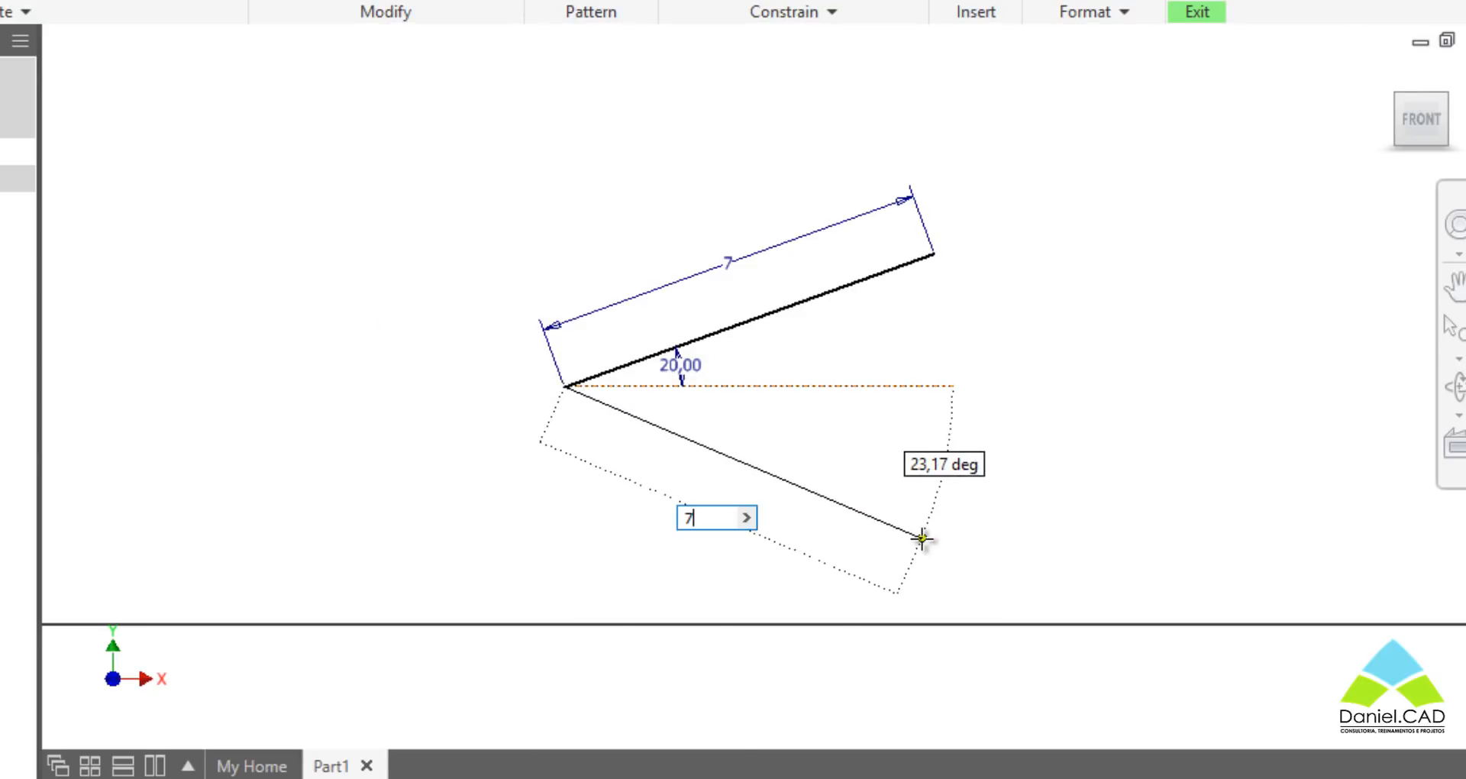
key(Tab)
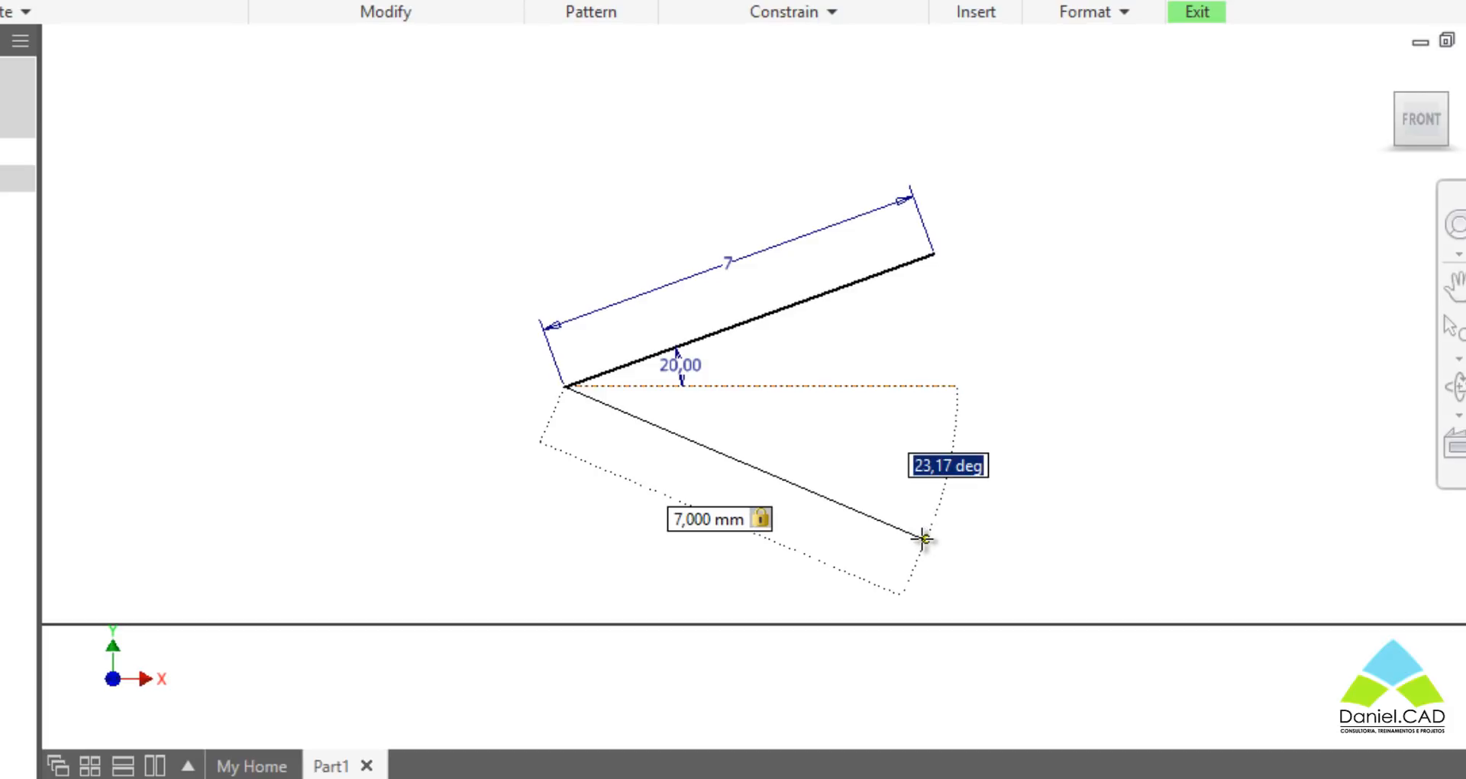
text(20)
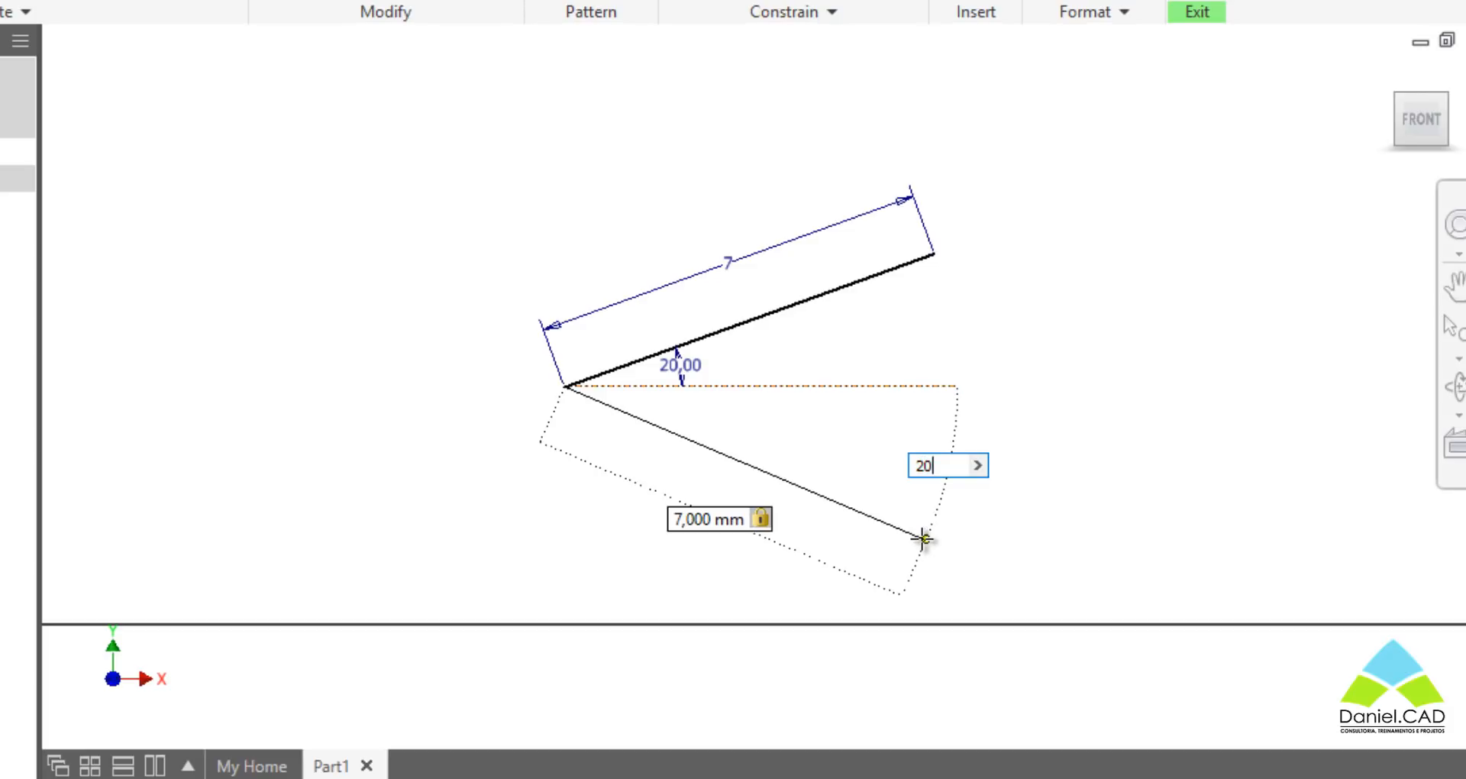
key(Return)
key(Escape)
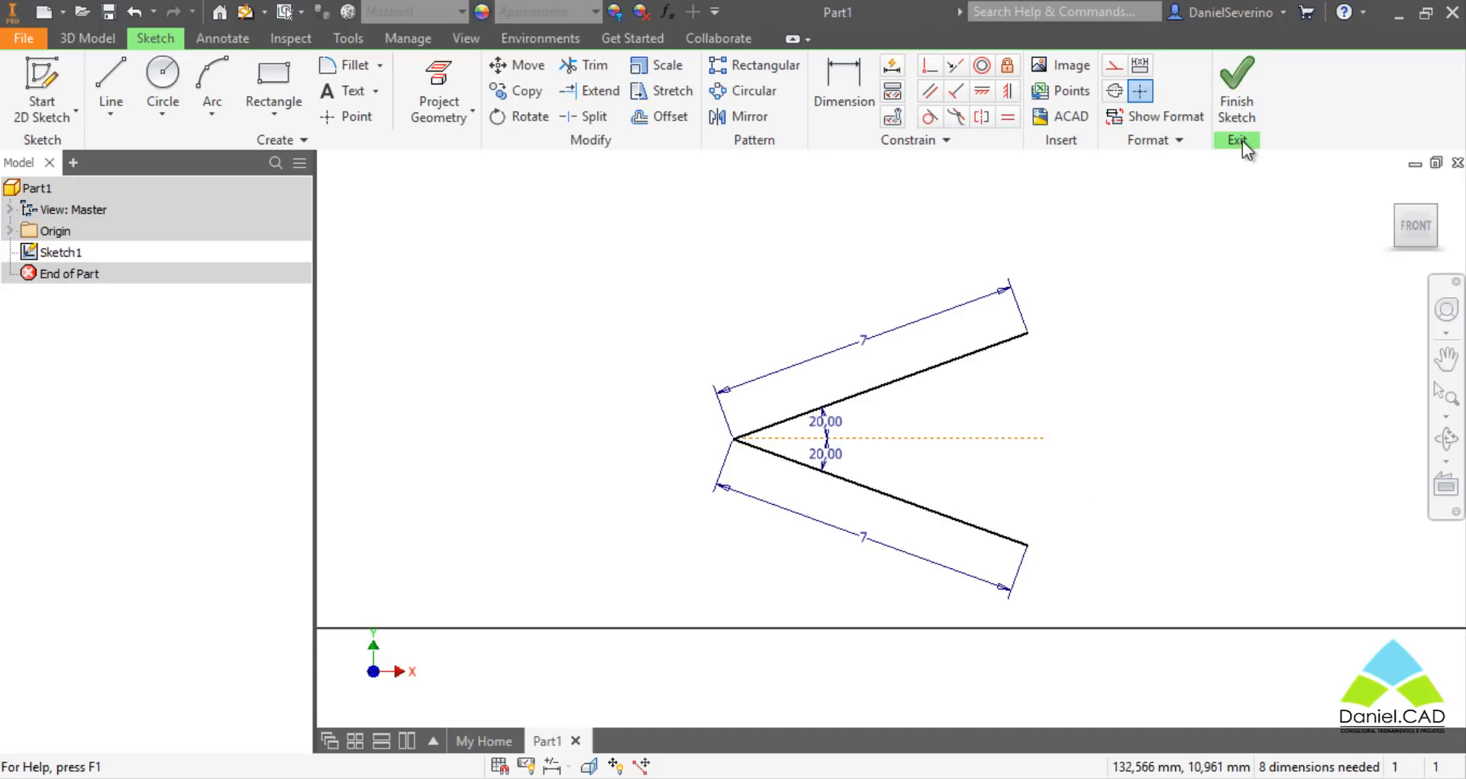
Finish the sketch and view all its profiles in the 3D model environment
click(1240, 84)
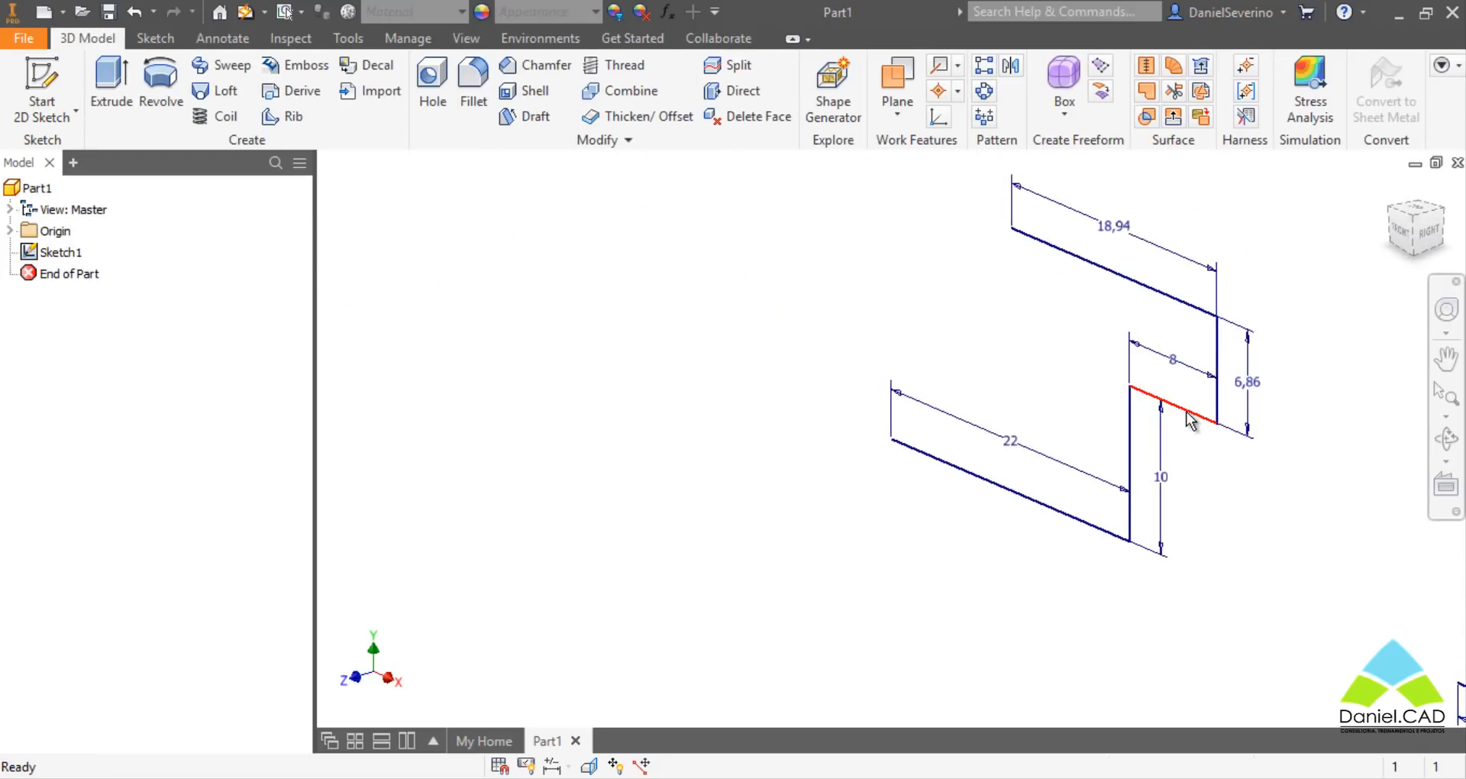
mouse_move(1187, 461)
middle_down()
mouse_move(945, 419)
mouse_move(813, 444)
middle_up()
scroll(937, 464, up, 3)
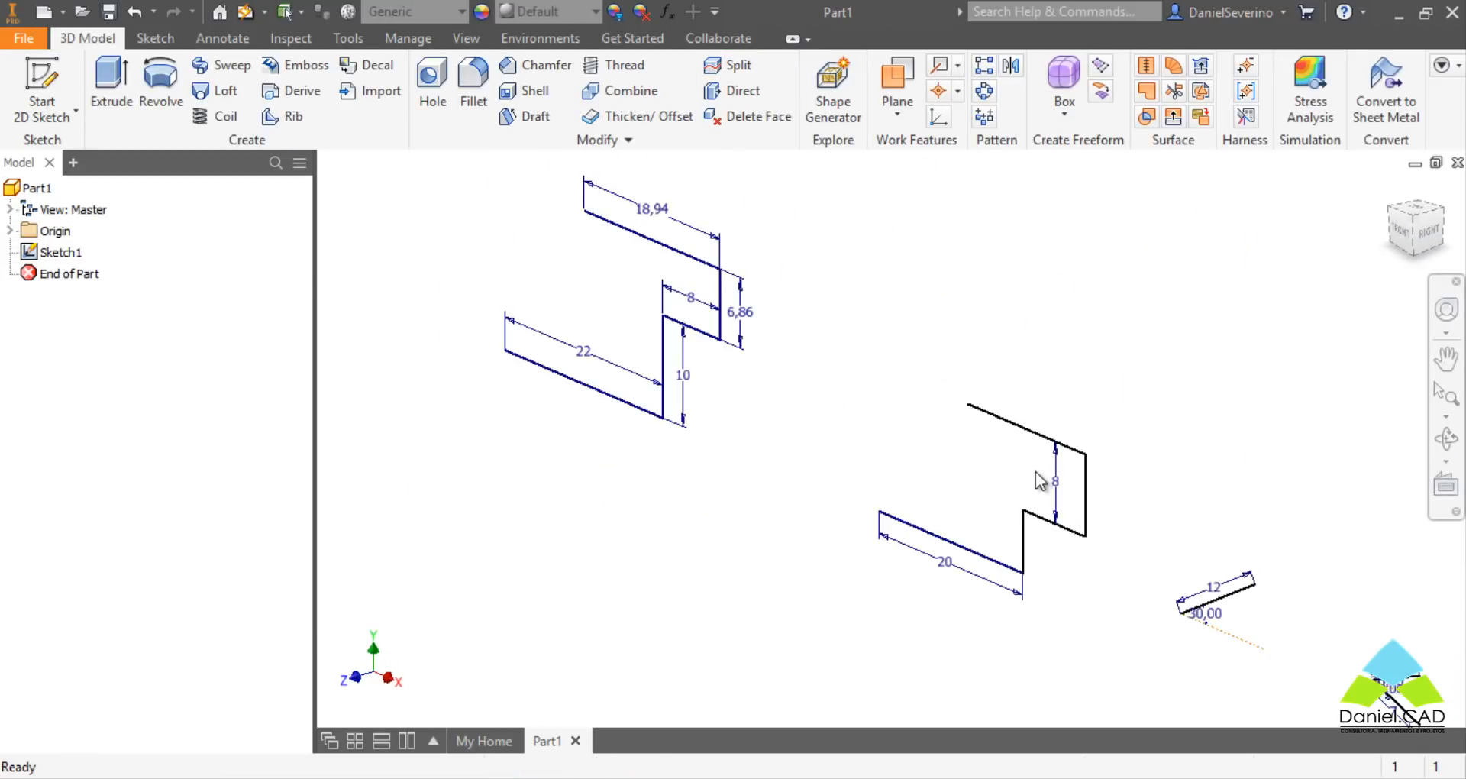
scroll(1024, 458, down, 3)
middle_drag(1023, 457, 985, 448)
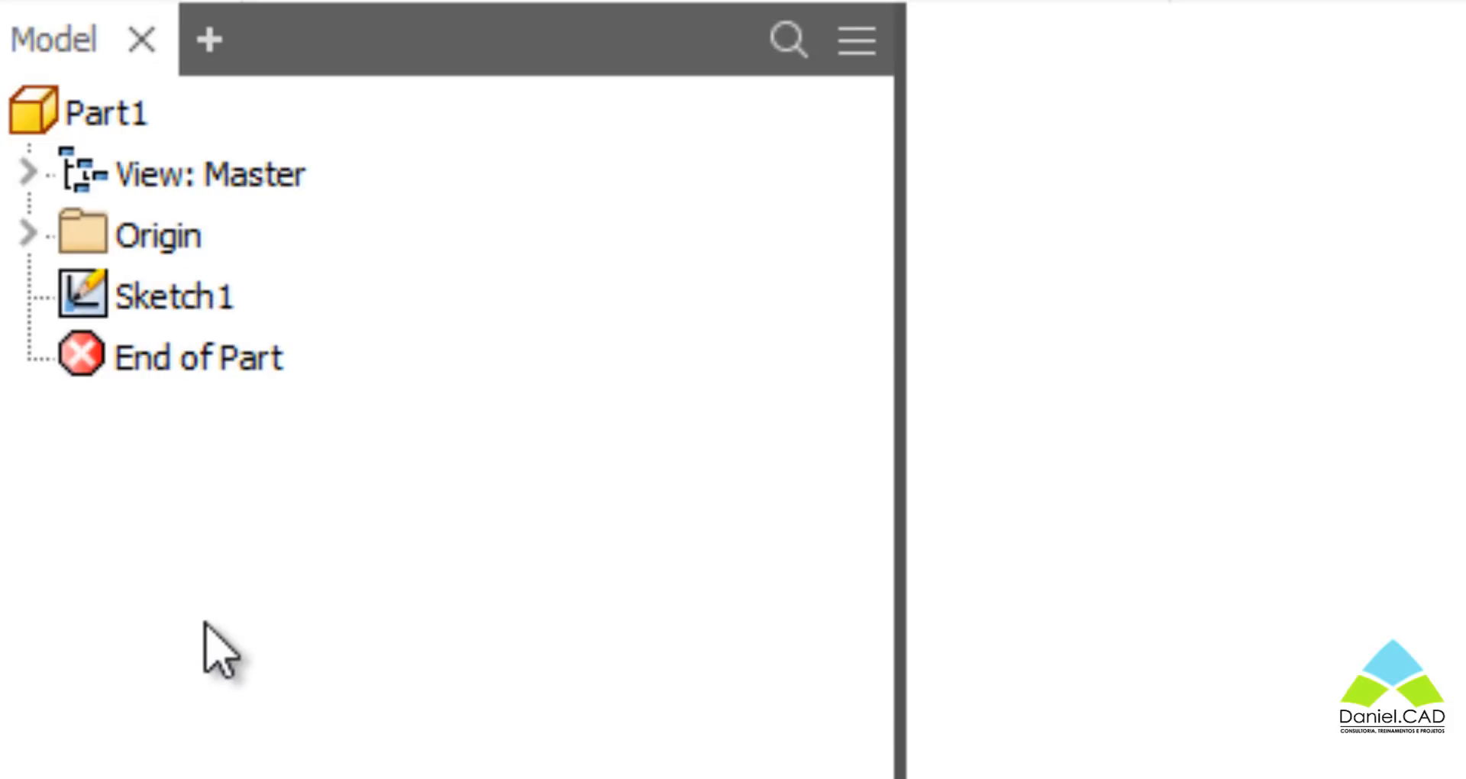
Reopen Sketch1 for editing and delete the second profile and all the angled lines, keeping only the first profile
click(92, 304)
right_click(92, 309)
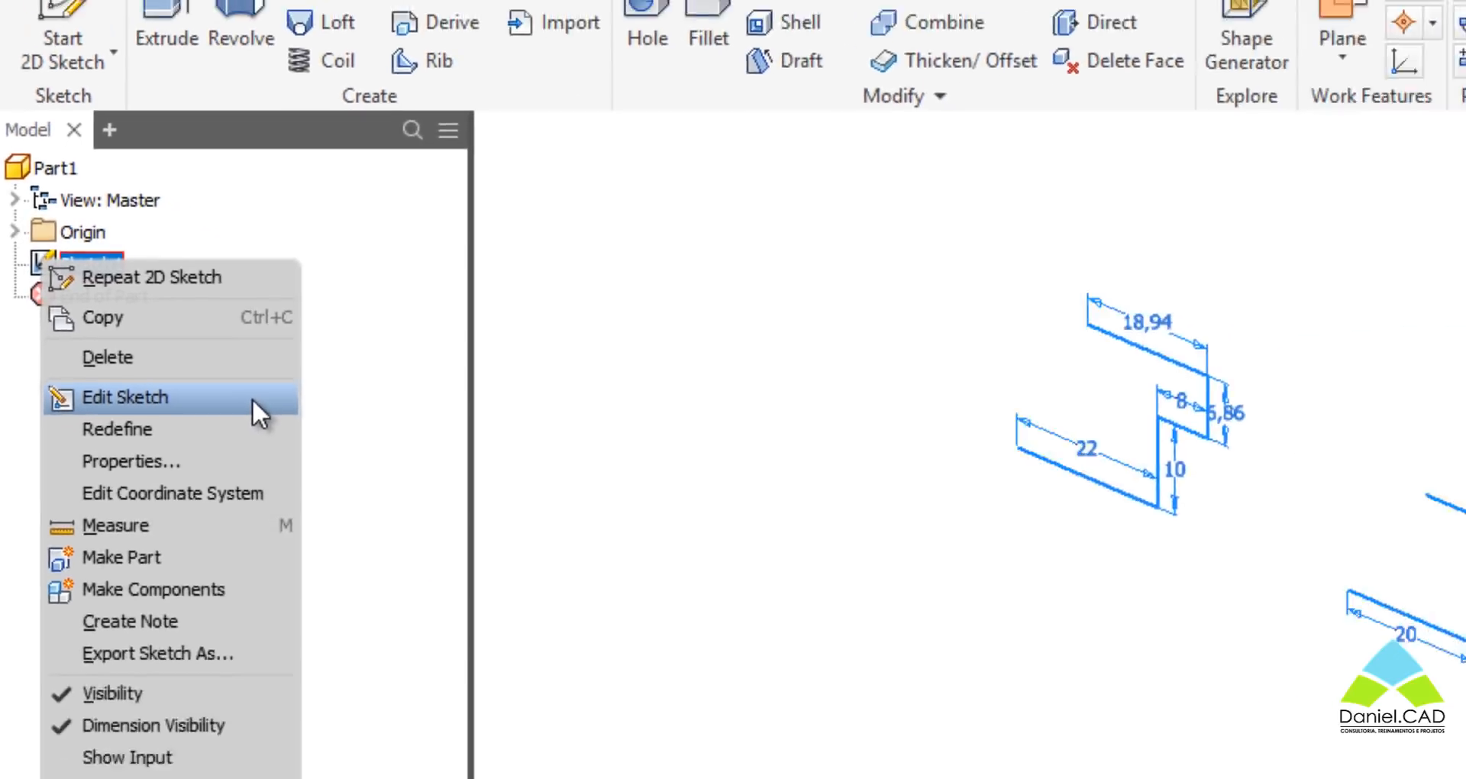
click(252, 397)
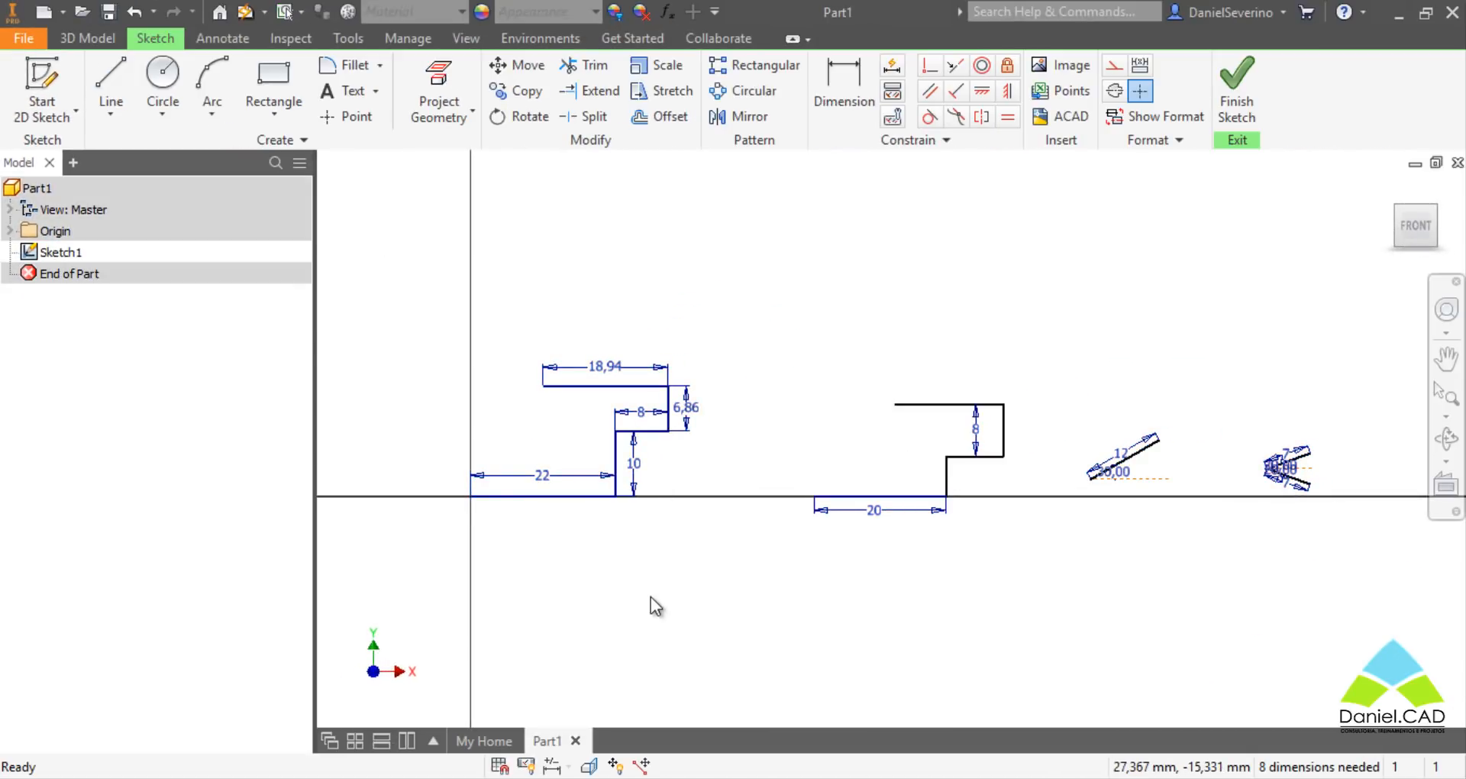
mouse_move(1335, 347)
mouse_down()
mouse_move(1124, 537)
mouse_move(742, 606)
mouse_up()
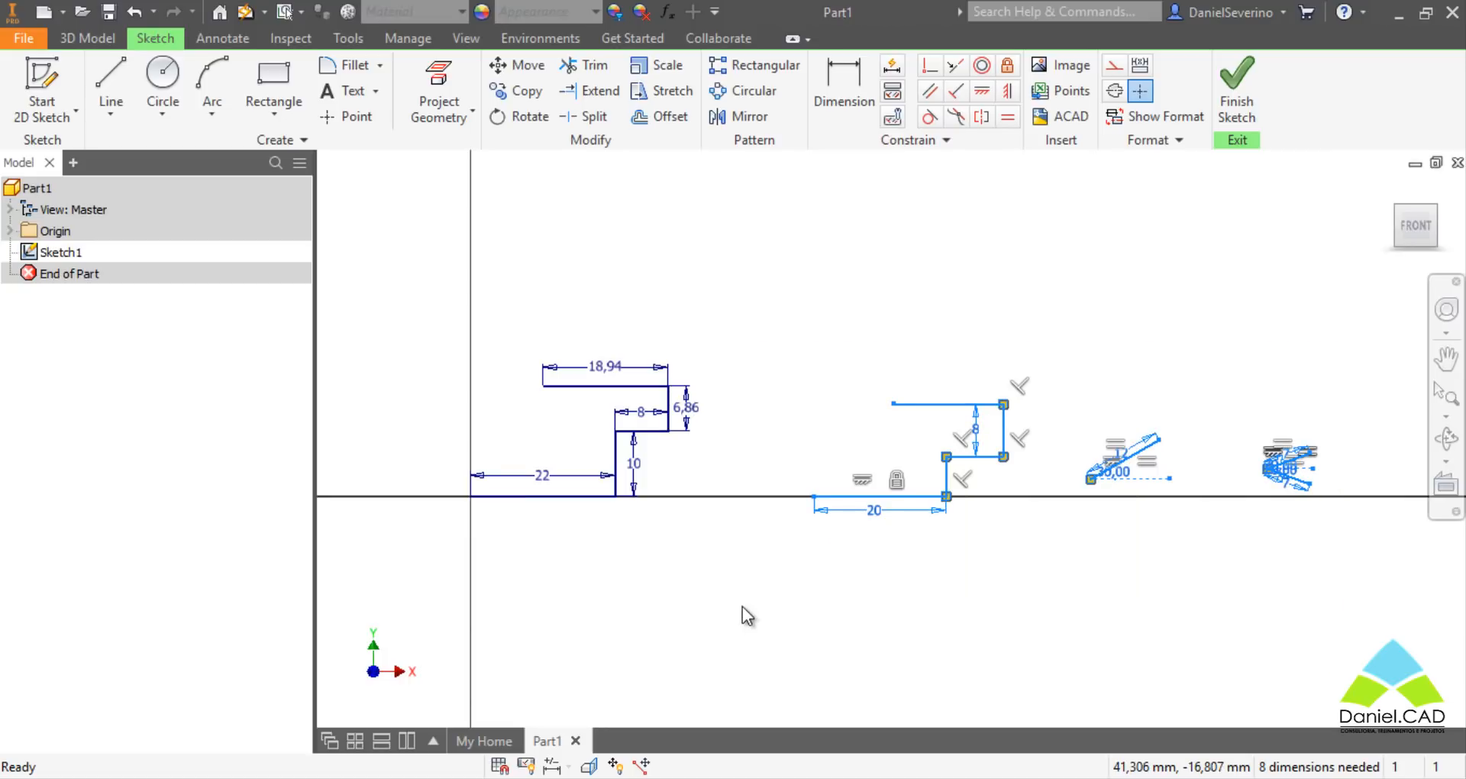
key(Delete)
Draw a vertical line about 5.6 mm long downward from the open end of the first profile's top line
scroll(555, 466, up, 3)
scroll(553, 435, up, 1)
mouse_move(553, 435)
middle_down()
mouse_move(713, 463)
mouse_move(699, 443)
middle_up()
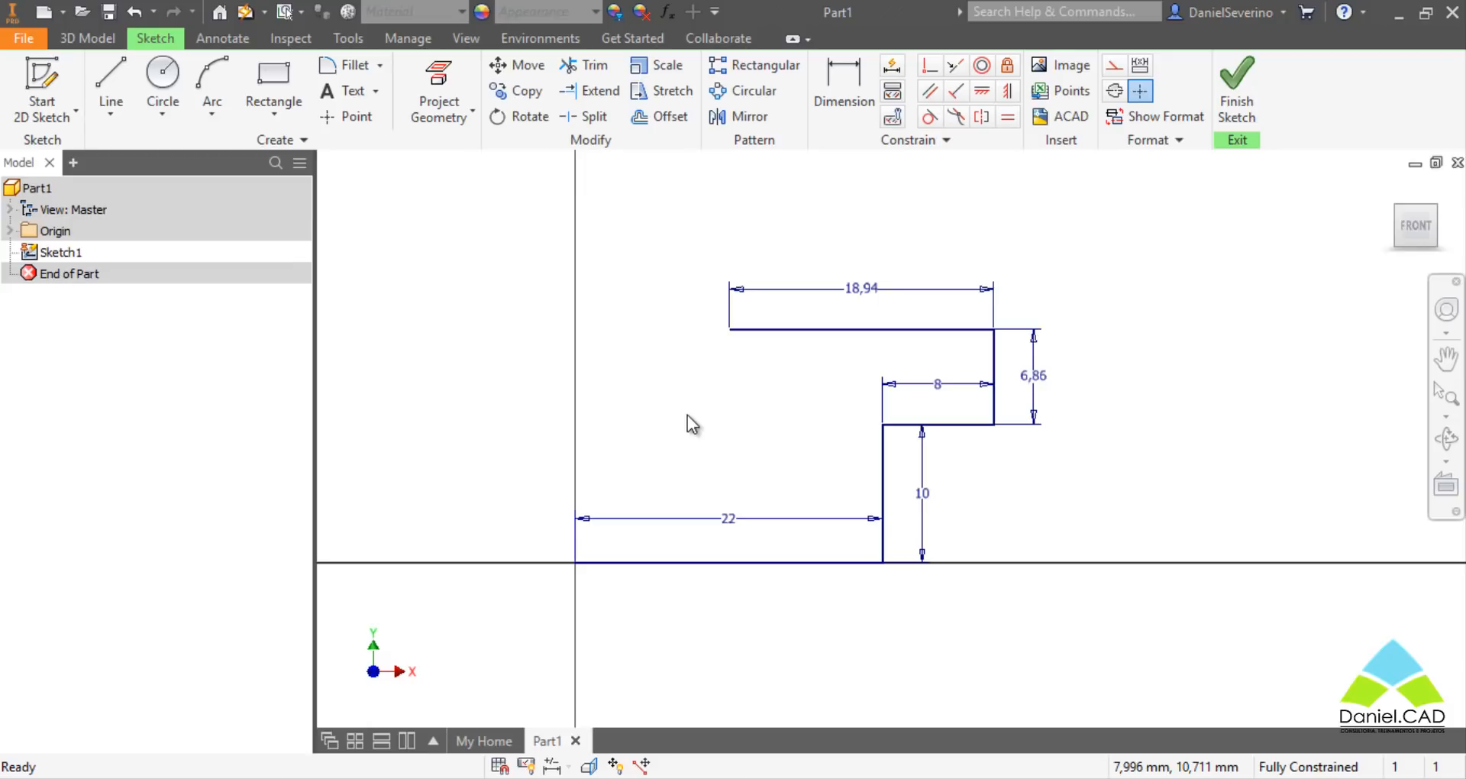
click(125, 86)
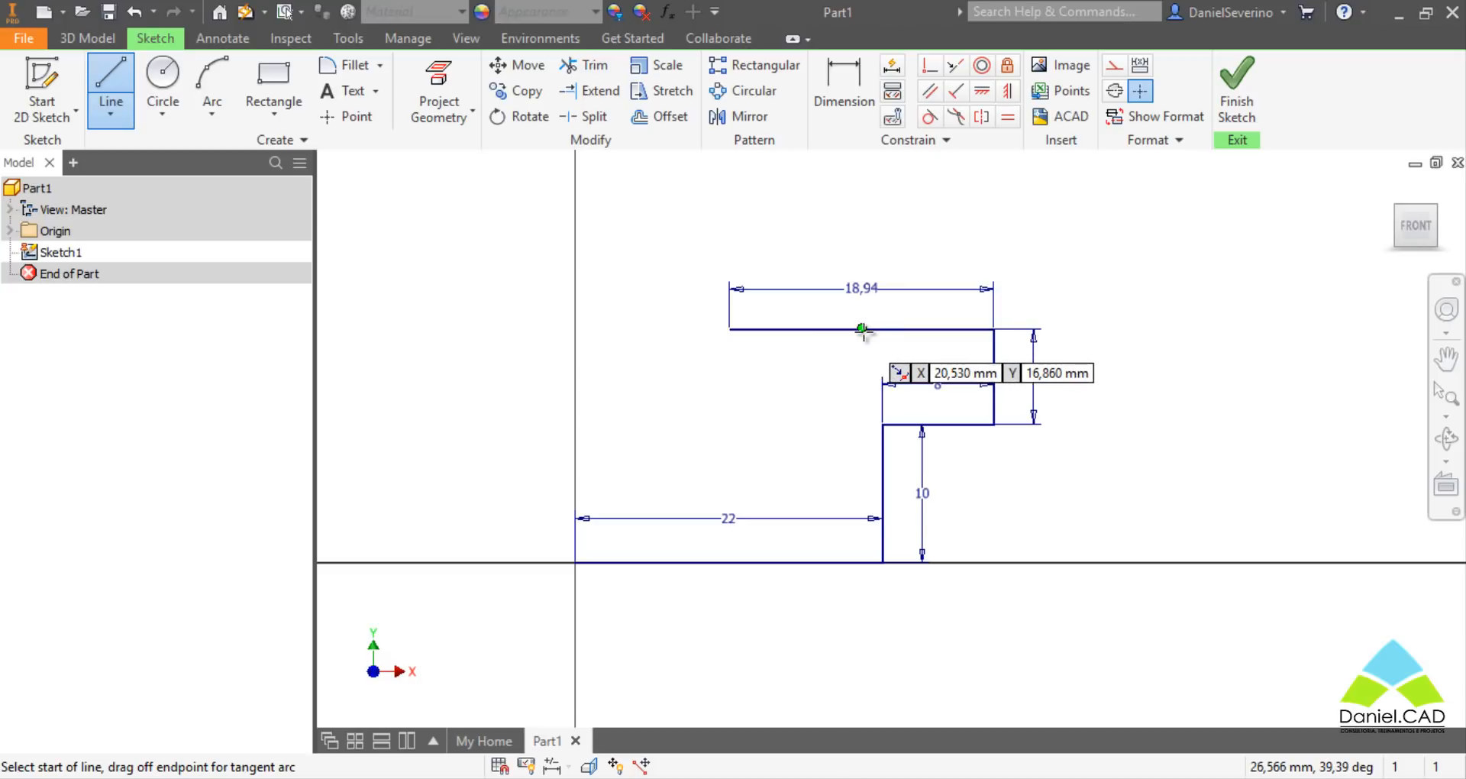
click(730, 329)
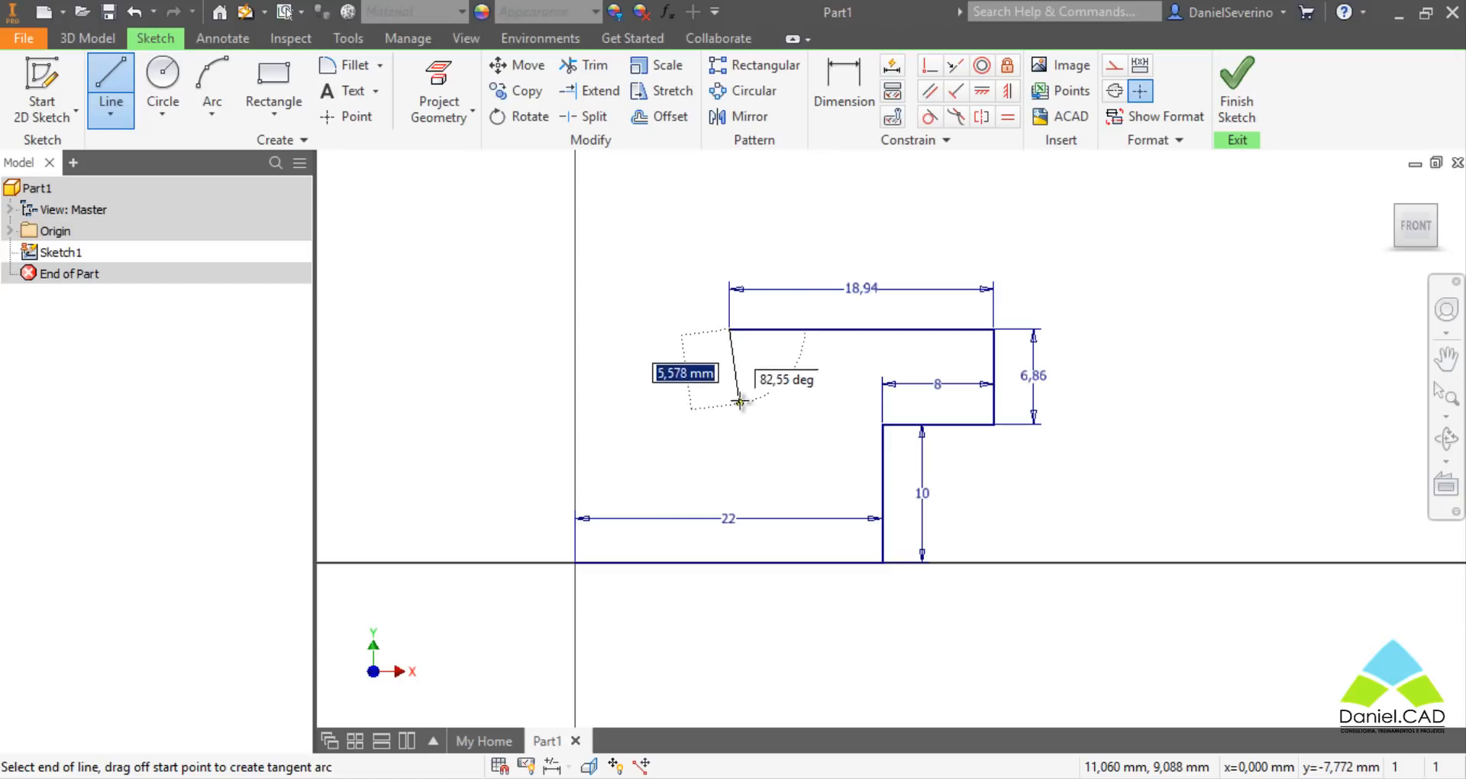
click(701, 406)
key(Escape)
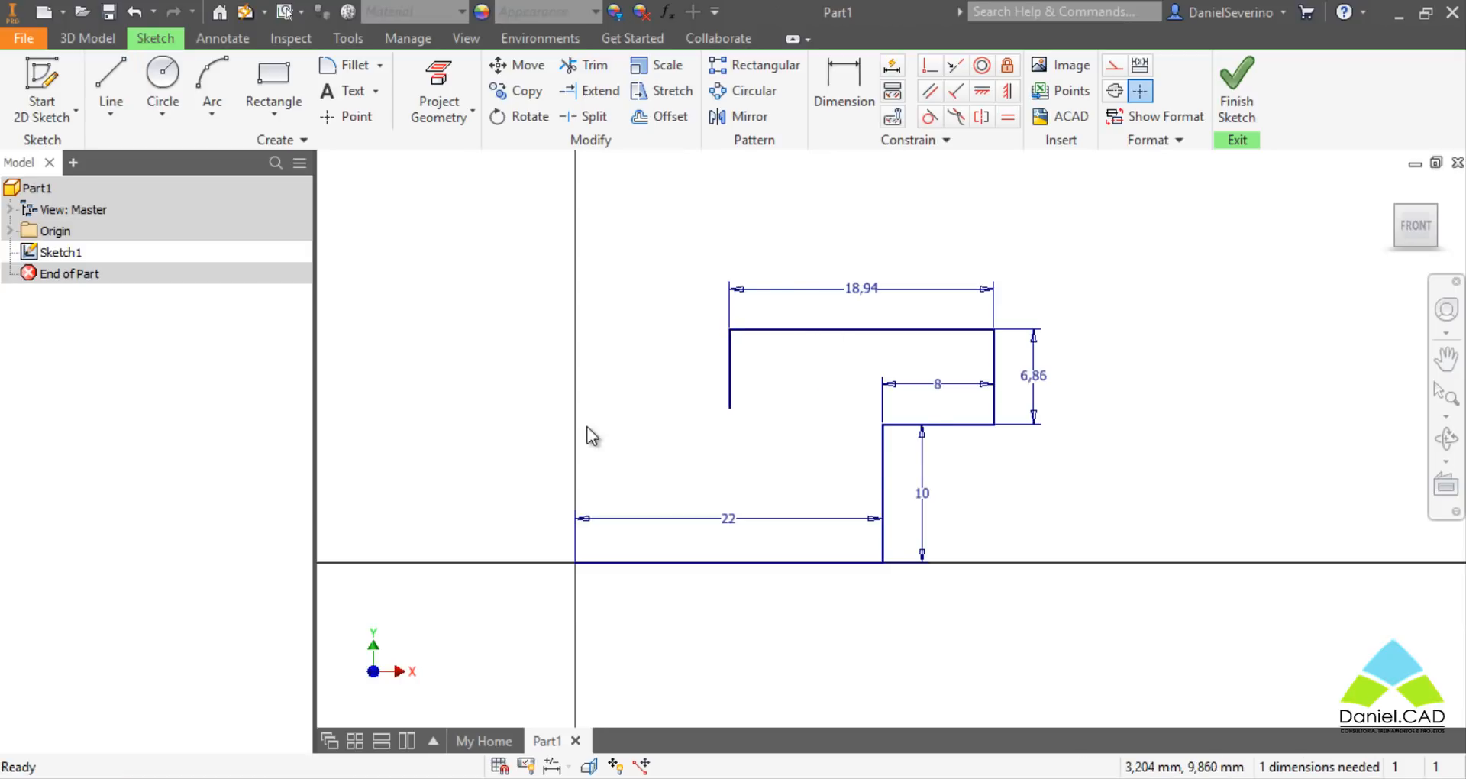
Finish the sketch, reopen Sketch1 for editing and dismiss the save reminder
click(1235, 90)
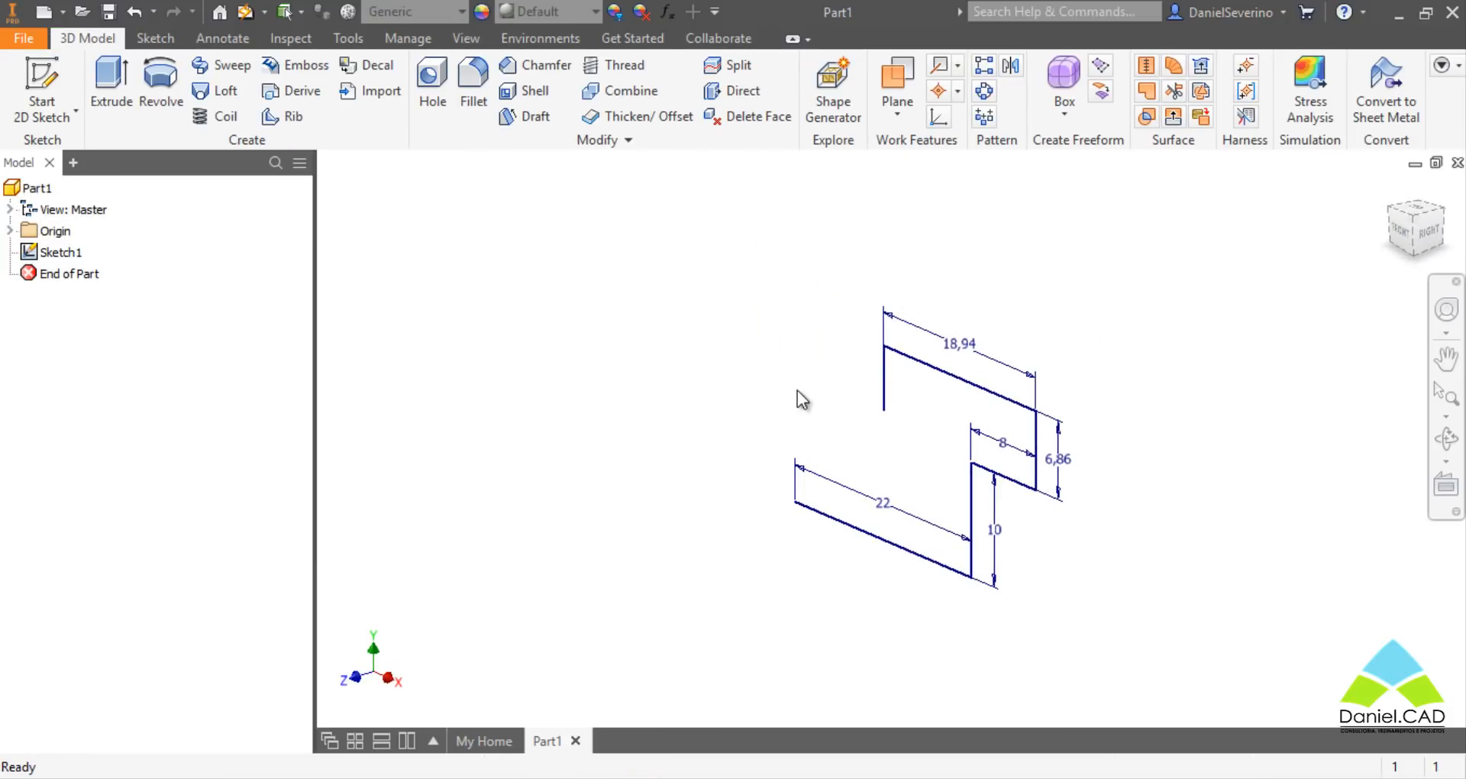
double_click(31, 254)
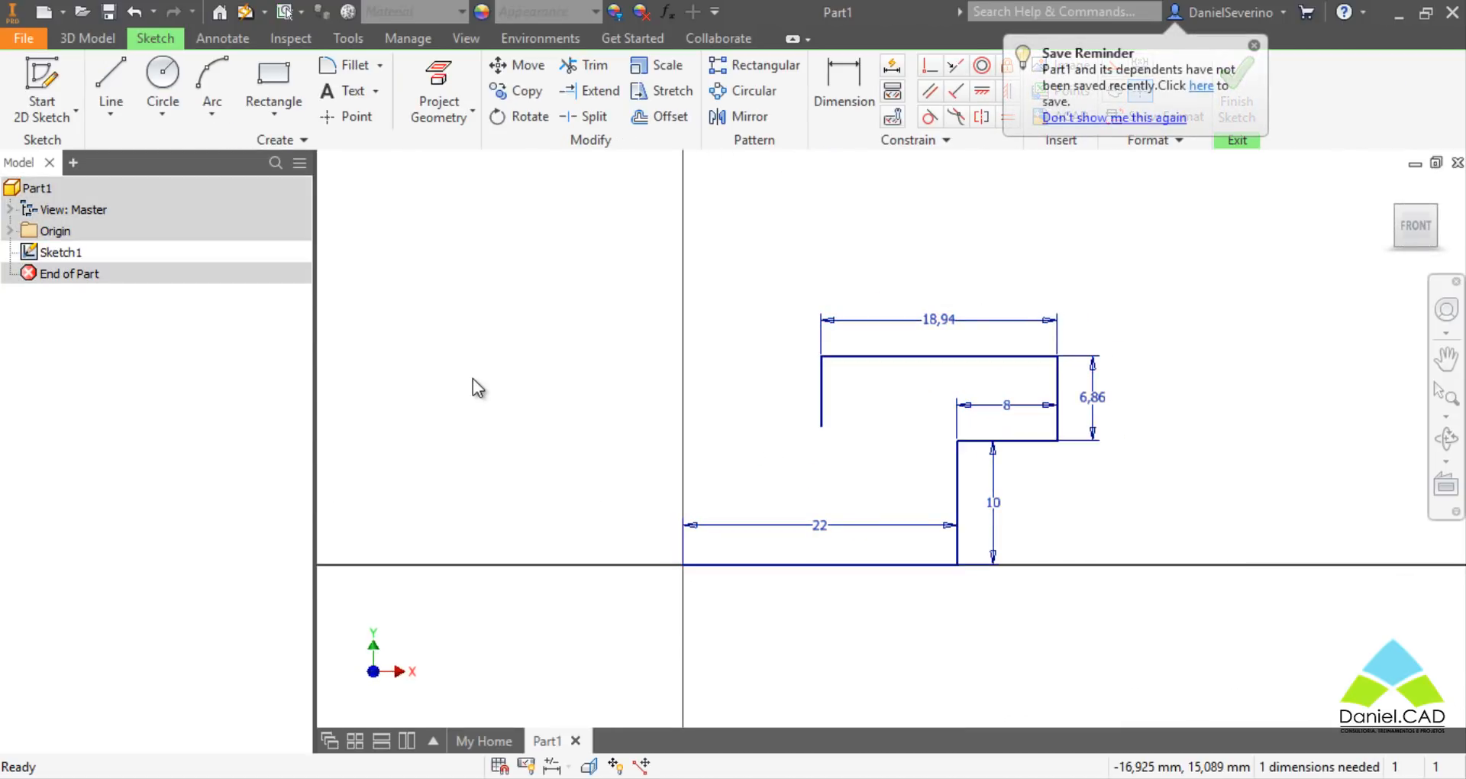
click(1253, 46)
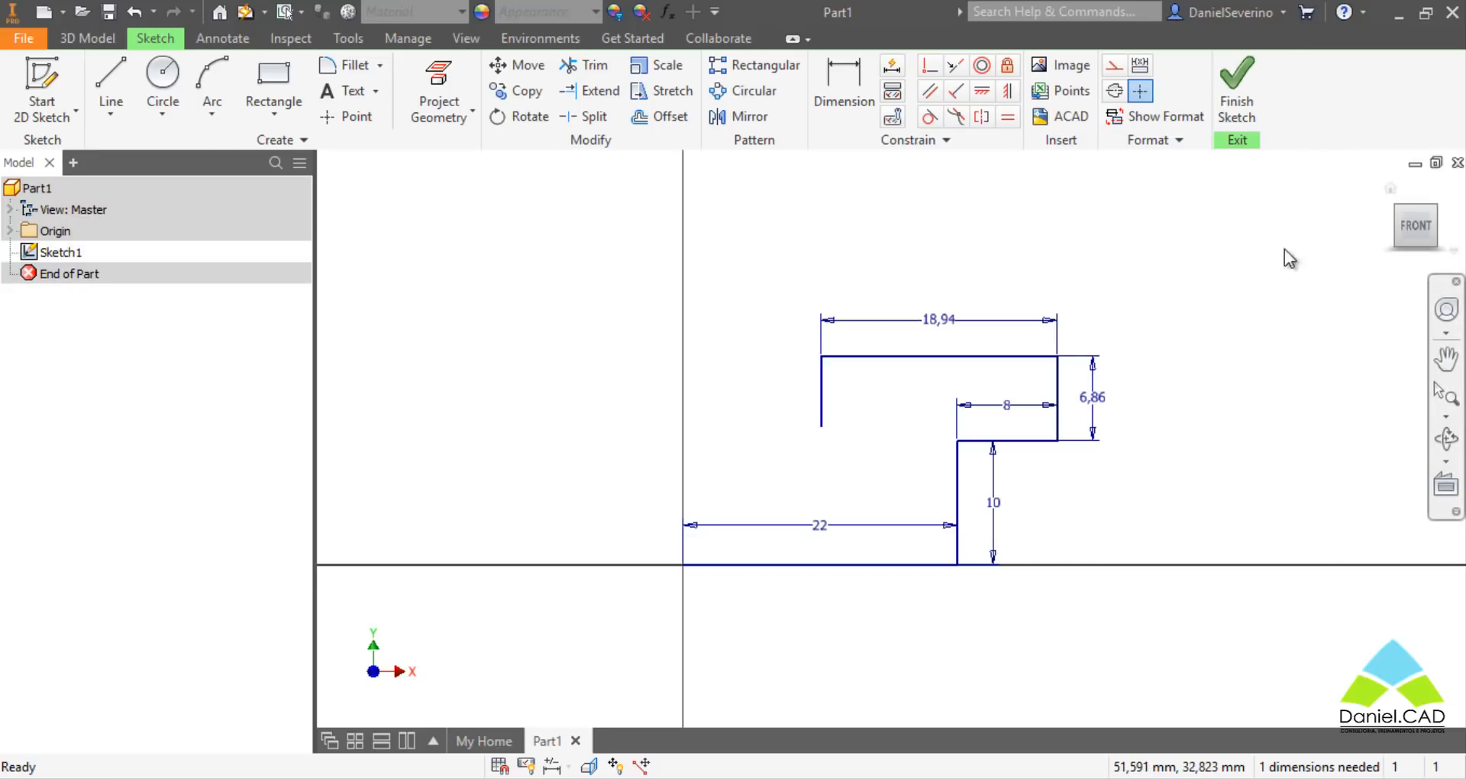